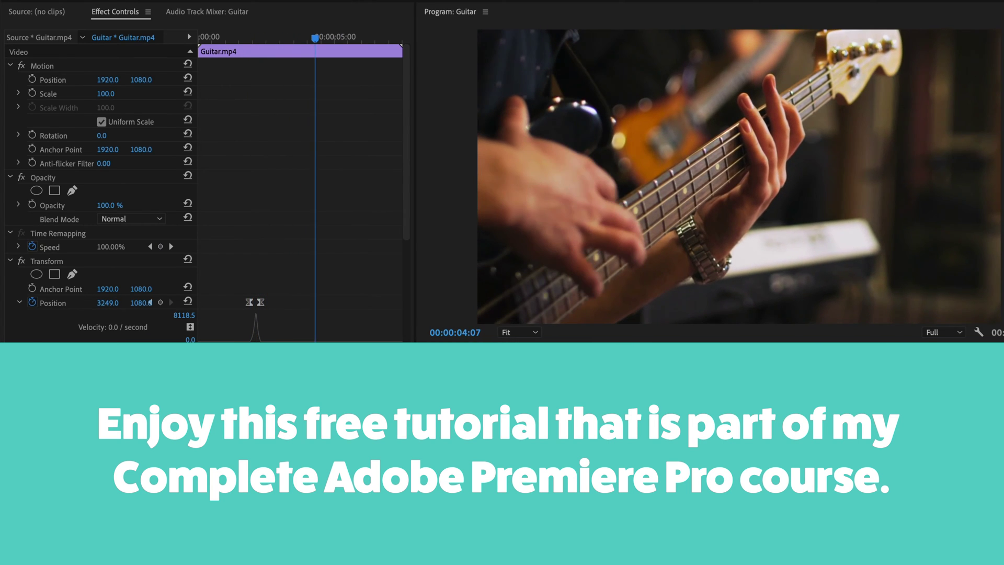
Replay the finished guitar punch-in example from its beginning
key(space)
drag(541, 425, 475, 428)
key(space)
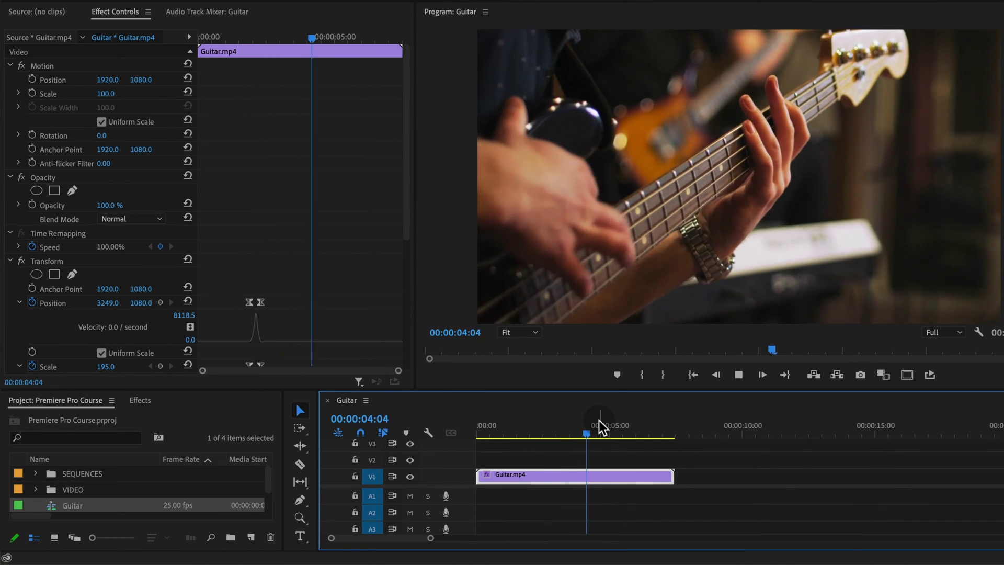
Stop the preview and create a new Guitar sequence from Guitar.mp4
key(space)
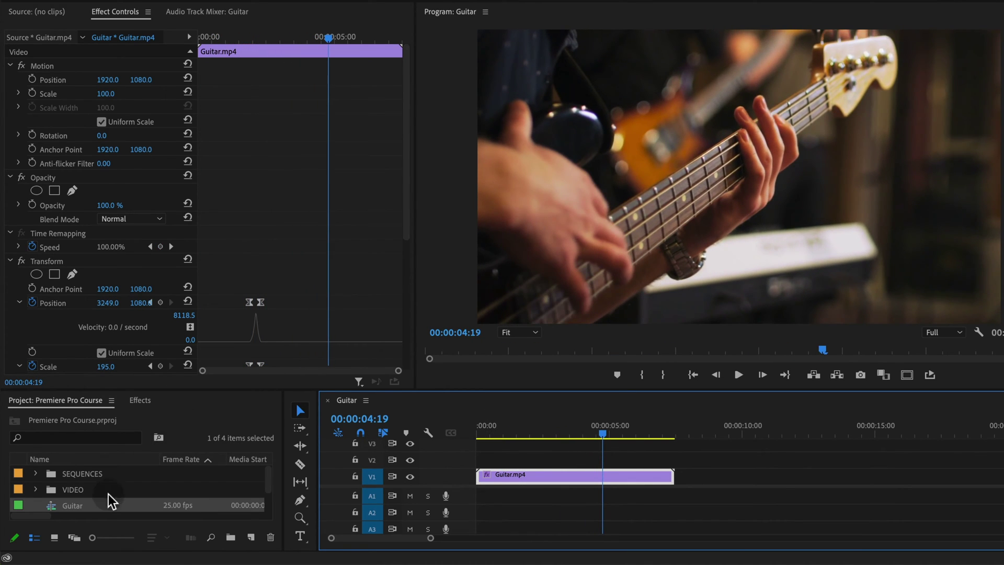
scroll(109, 493, down, 1)
drag(79, 503, 252, 537)
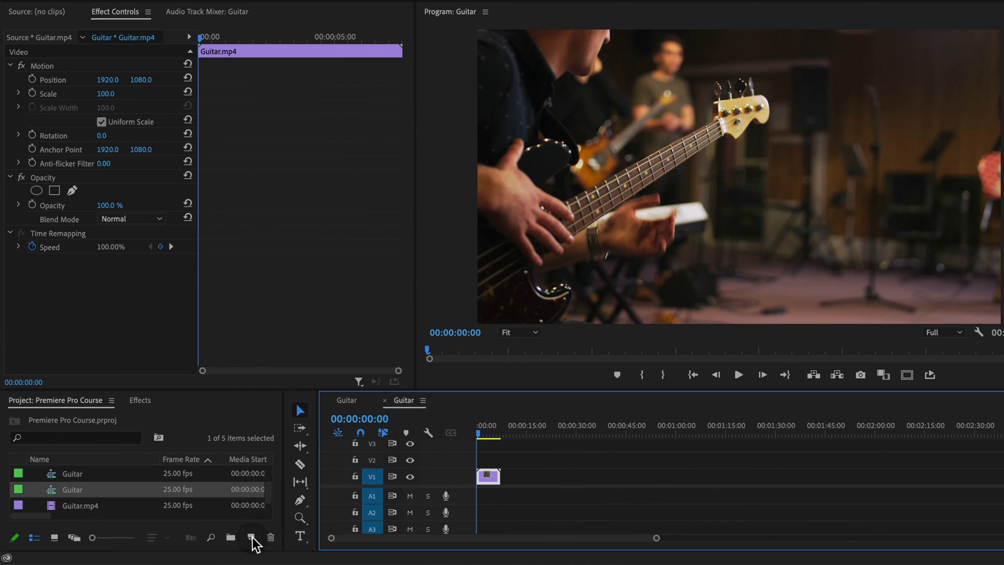
Zoom into the timeline, park the playhead at 00:00:00:22 and select Guitar.mp4
click(544, 463)
key(equal)
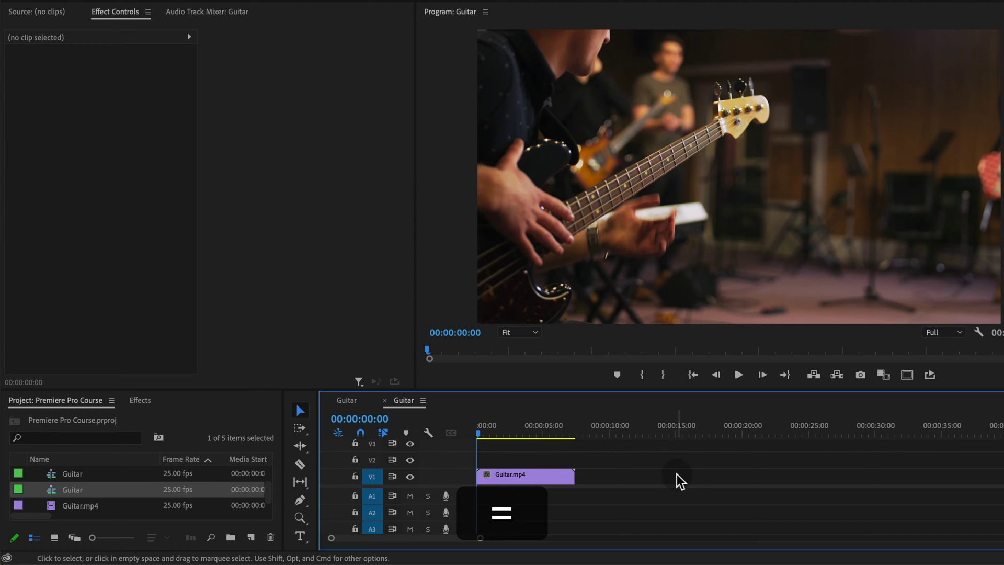
key(equal)
mouse_move(510, 428)
mouse_down()
mouse_move(525, 428)
mouse_move(501, 429)
mouse_up()
click(544, 481)
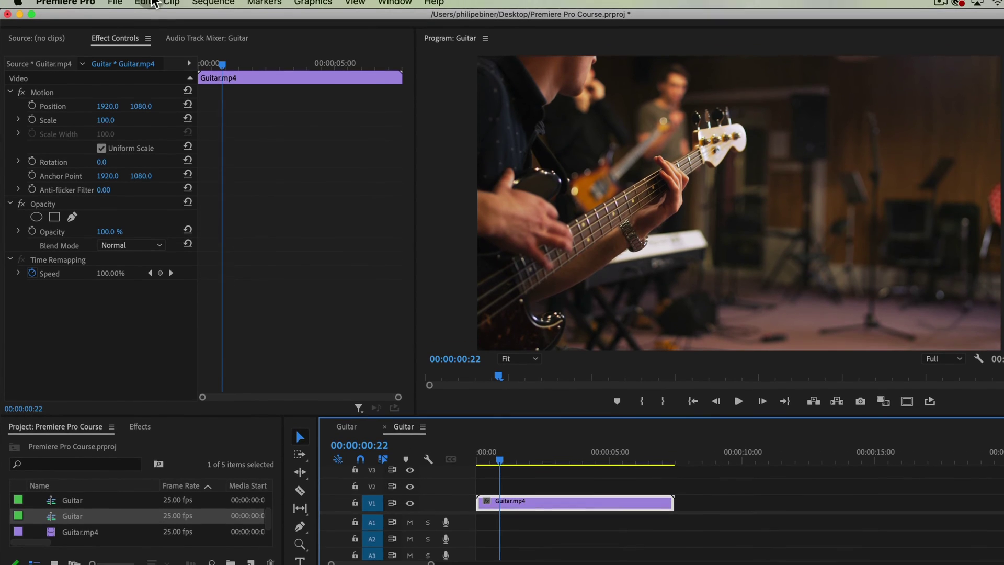
Change the Guitar sequence's frame size to 1920×1080 in Sequence Settings
click(222, 7)
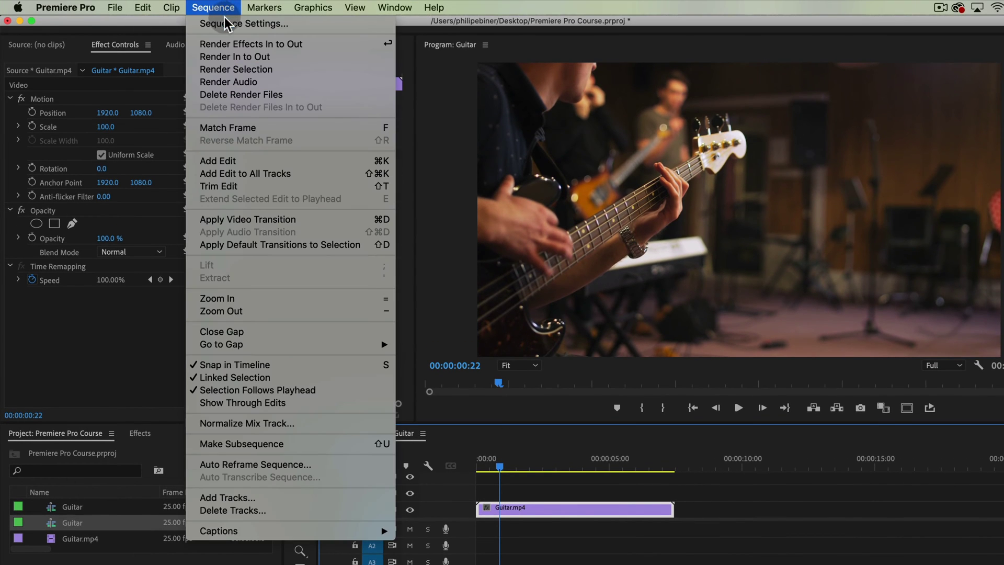
click(224, 21)
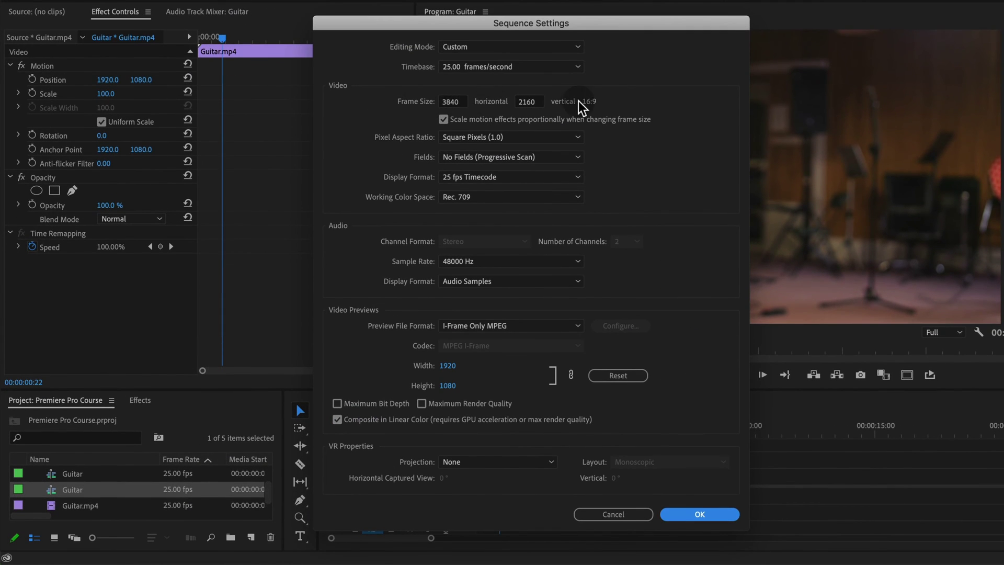
double_click(459, 103)
text(1920)
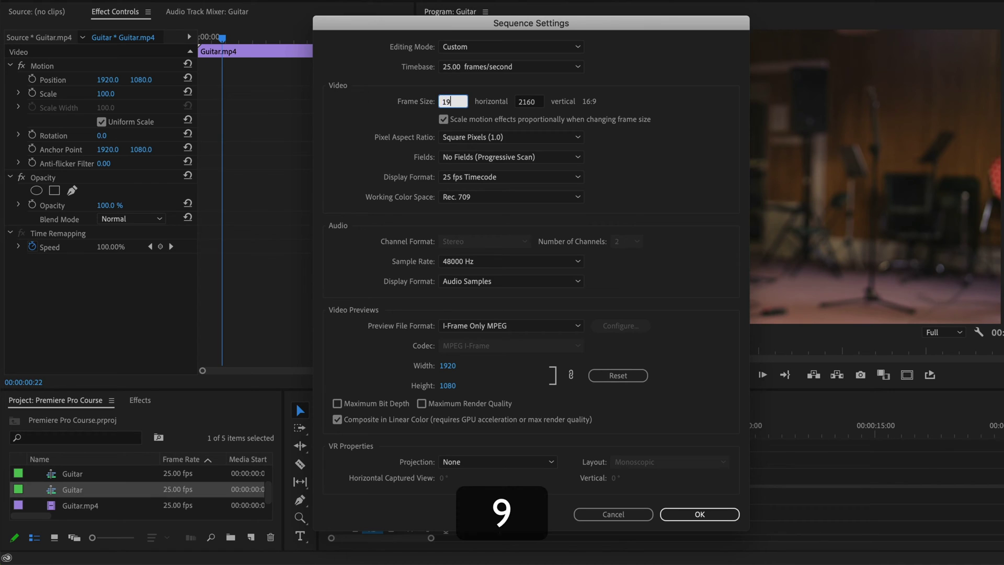
key(Tab)
text(10)
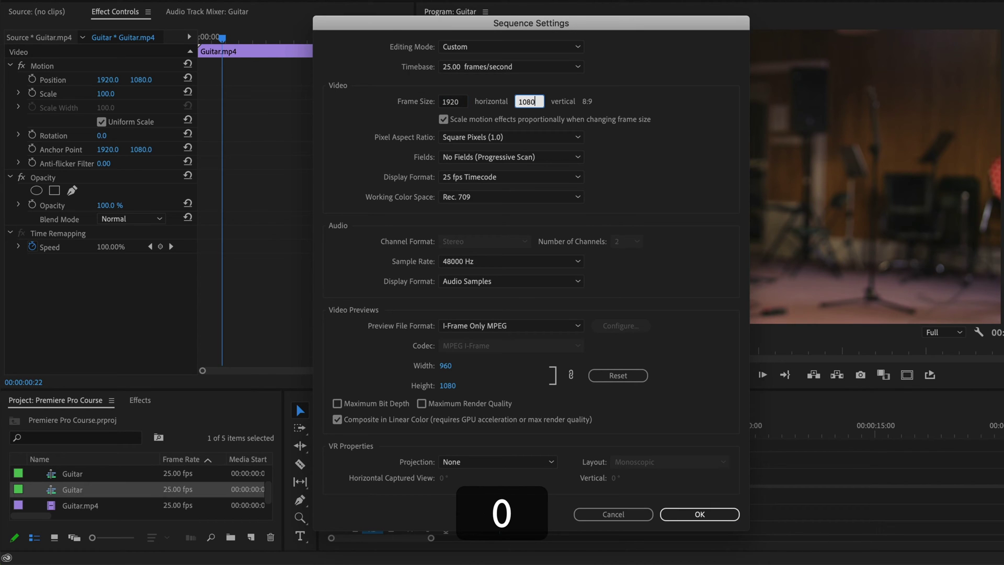
click(717, 512)
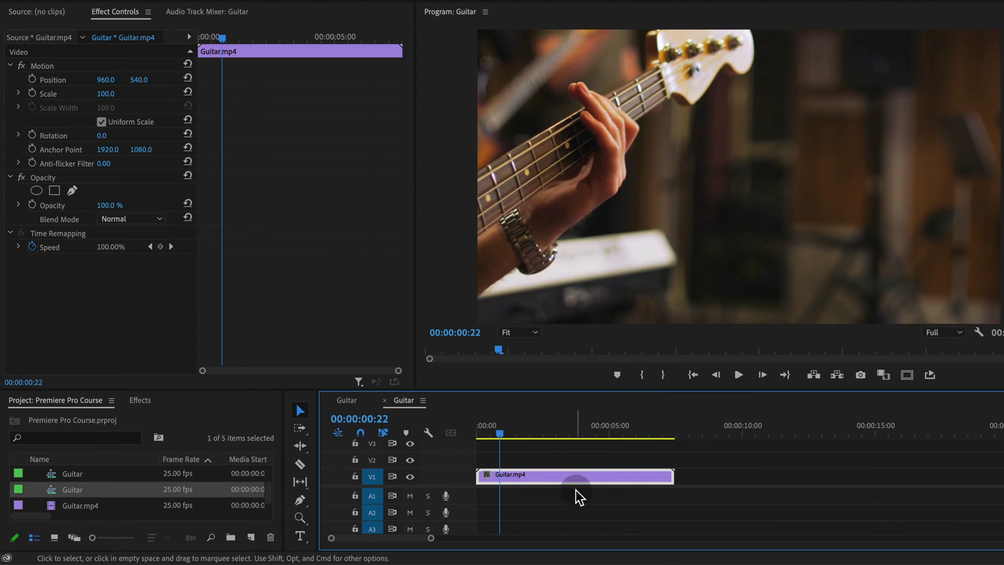
Apply Set to Frame Size to Guitar.mp4 so its scale becomes 50, then park at 01:06
right_click(519, 476)
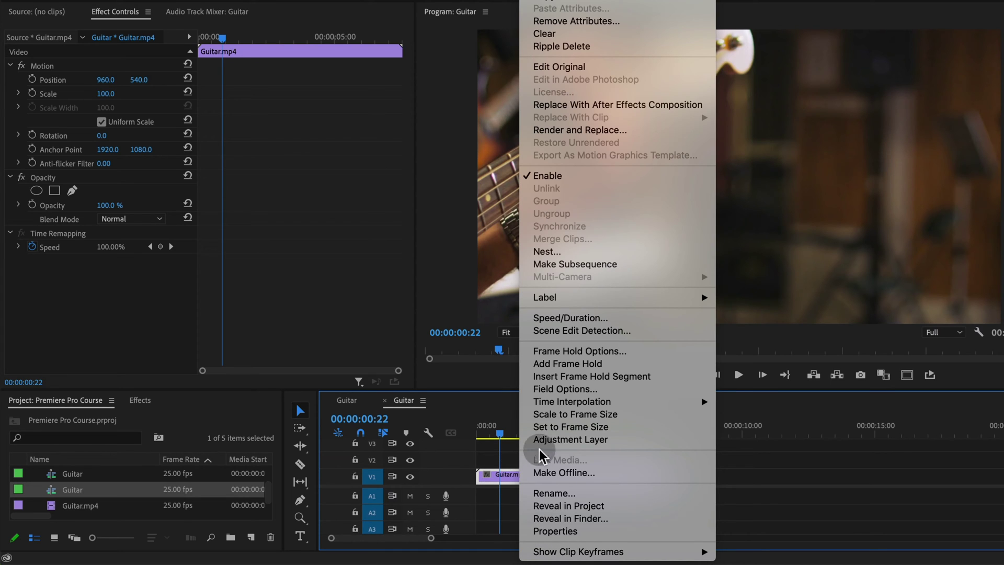
click(564, 427)
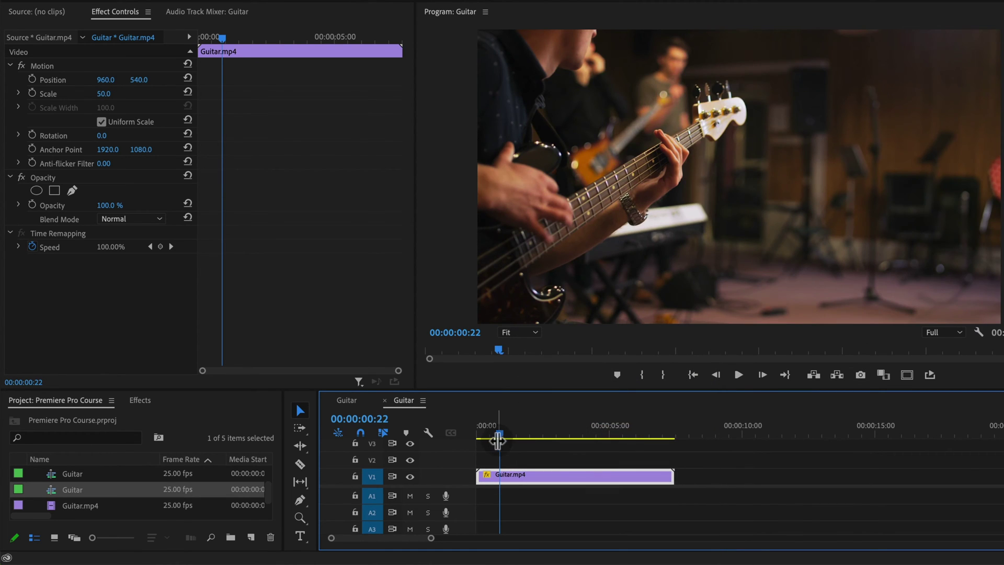
mouse_move(507, 429)
mouse_down()
mouse_move(534, 432)
mouse_move(509, 432)
mouse_up()
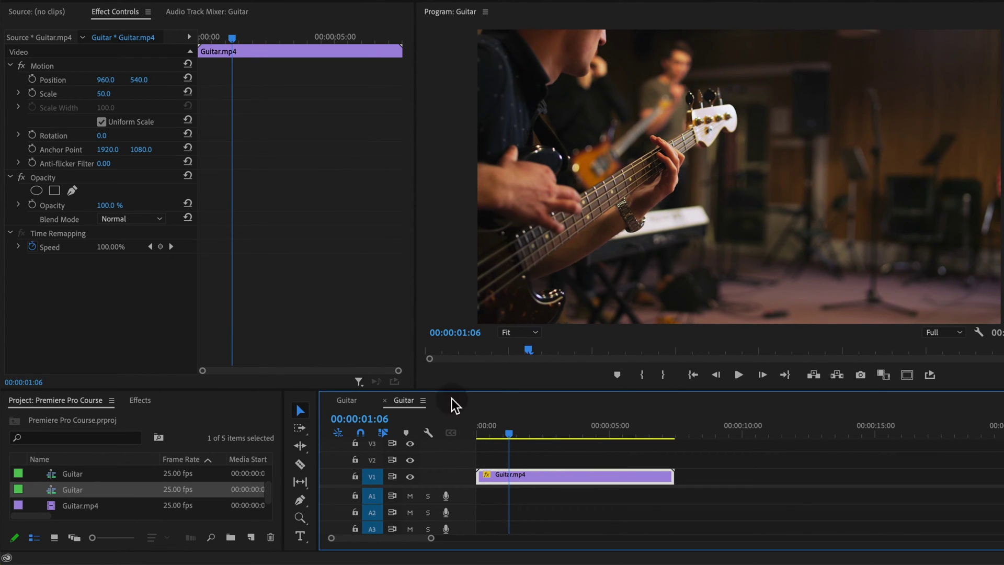
Search the effects for 'transf' and apply the Transform effect to Guitar.mp4
click(148, 399)
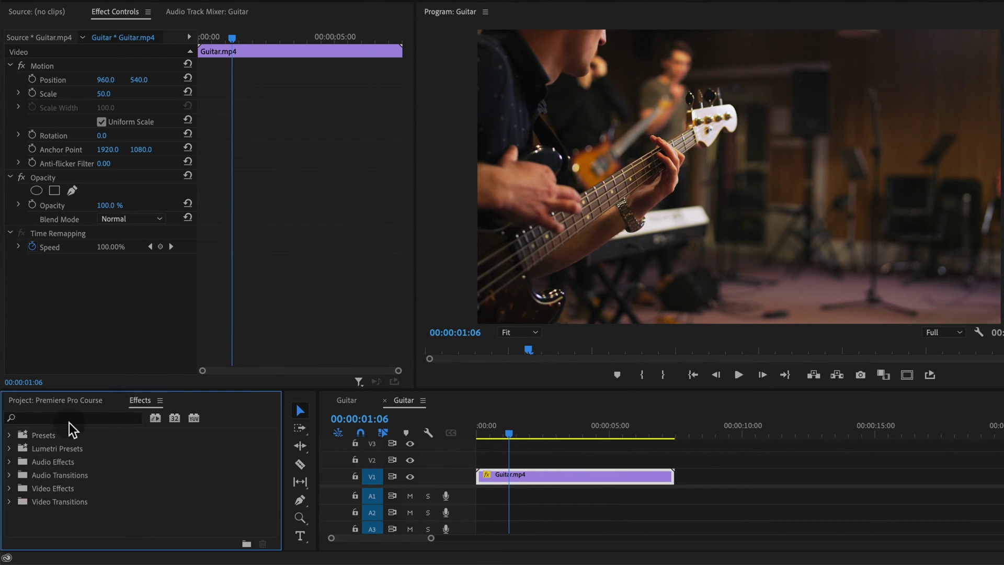
click(59, 421)
text(transf)
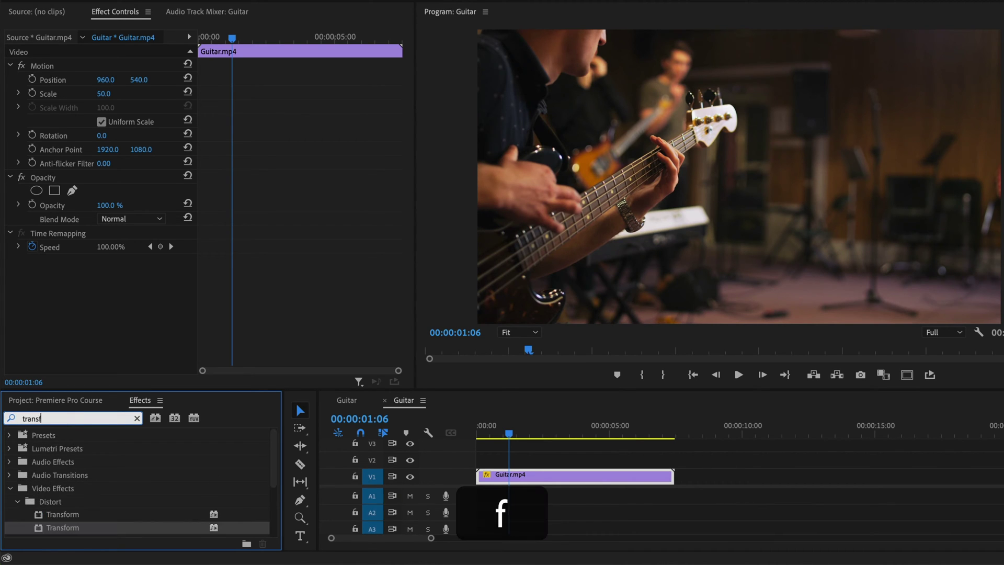
drag(60, 526, 510, 476)
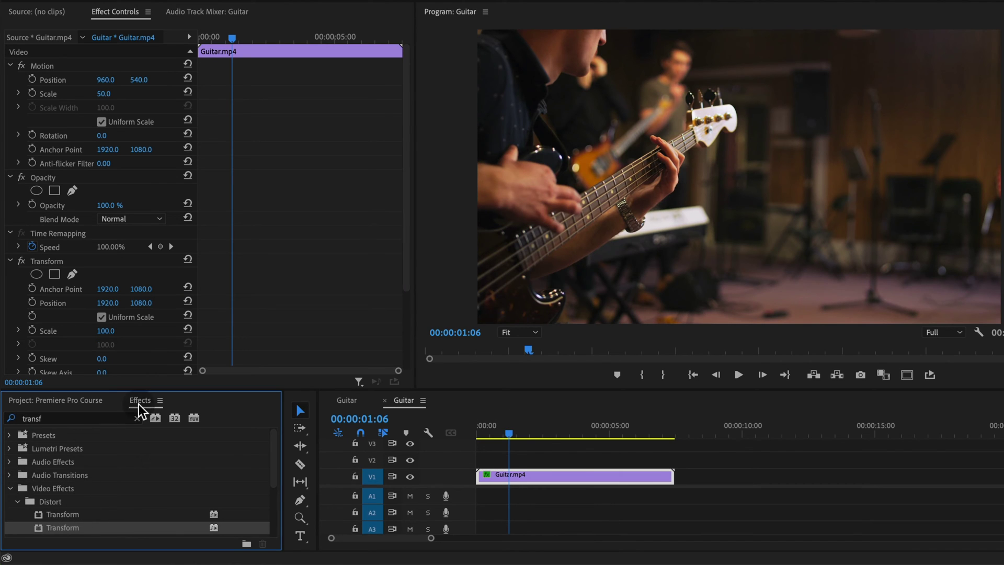
click(92, 399)
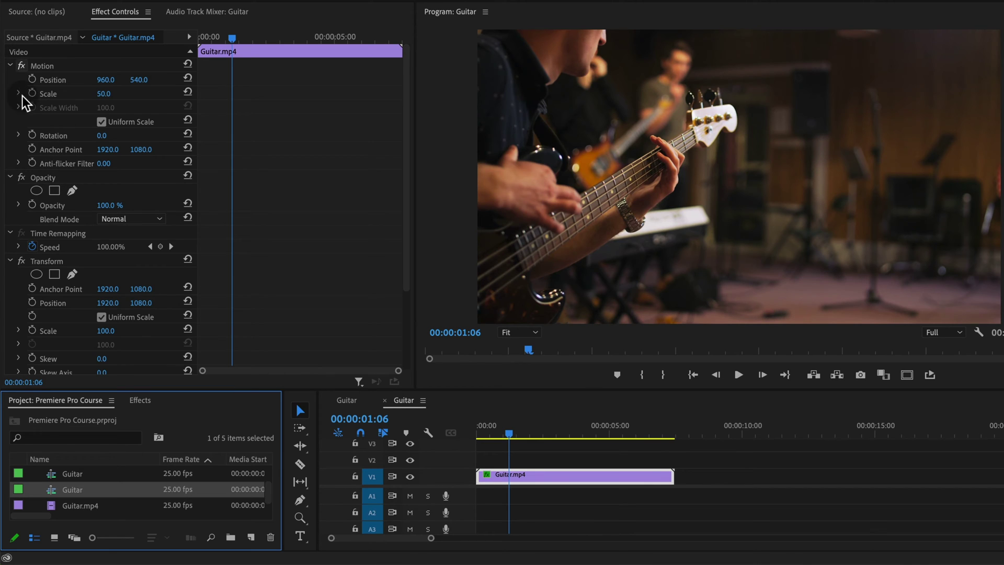
scroll(230, 147, down, 4)
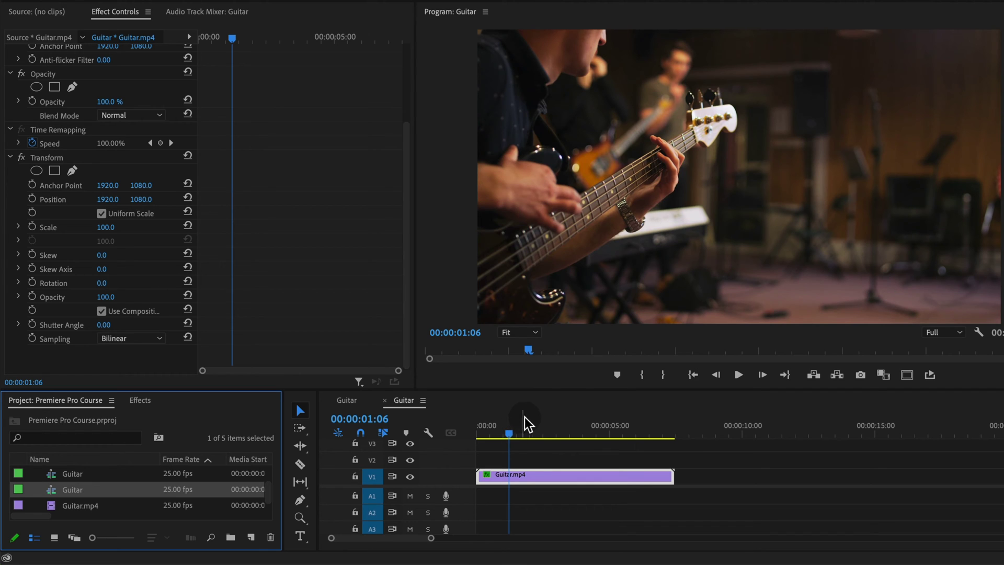
drag(509, 431, 488, 439)
Preview the clip and add starting Scale and Position keyframes at 00:00:01:07
key(space)
key(space)
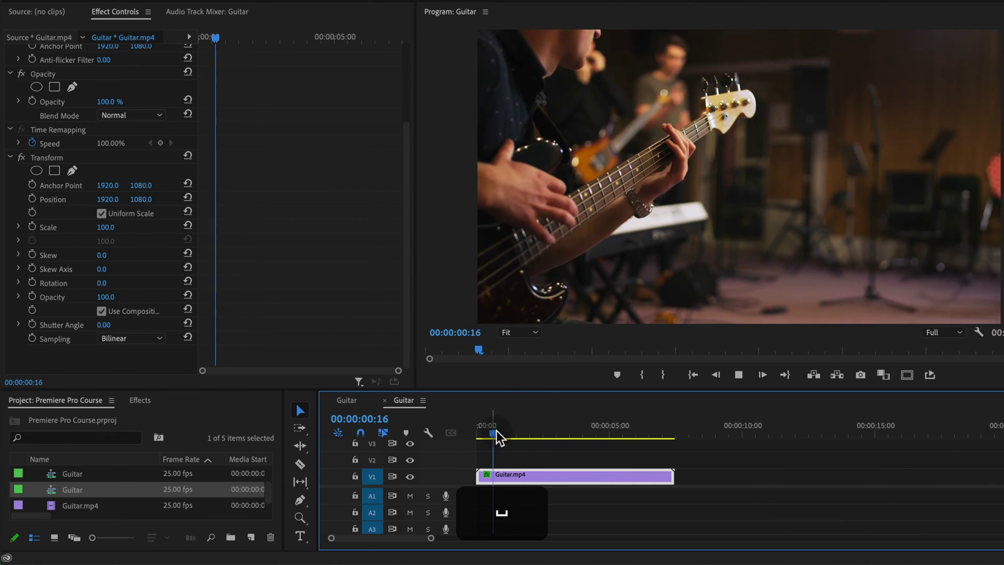
key(space)
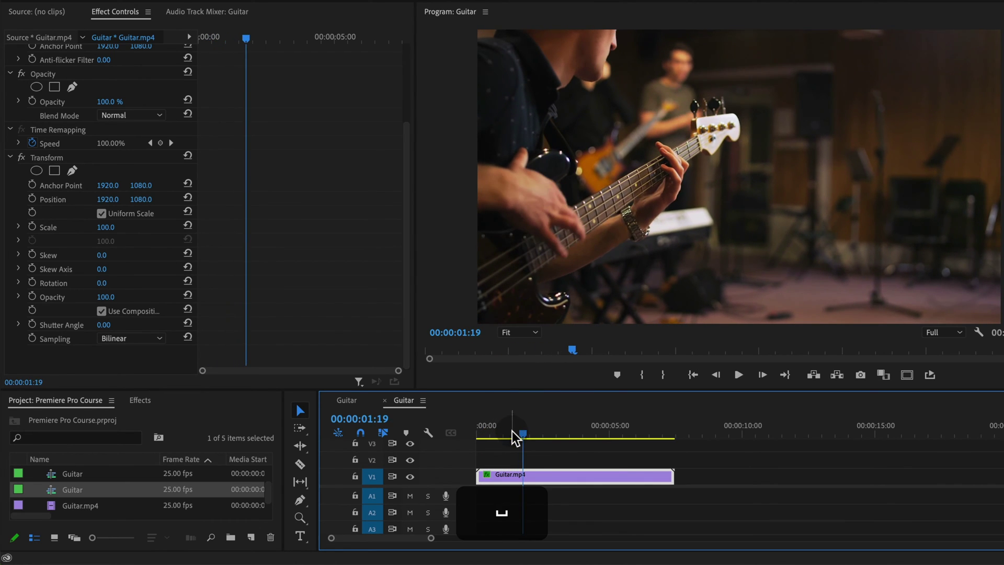
click(511, 432)
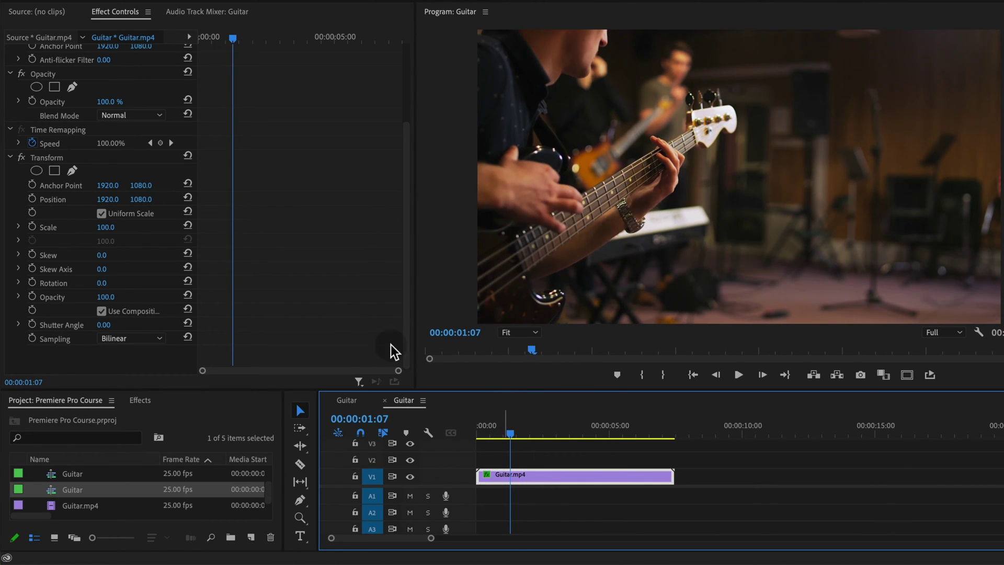
click(32, 226)
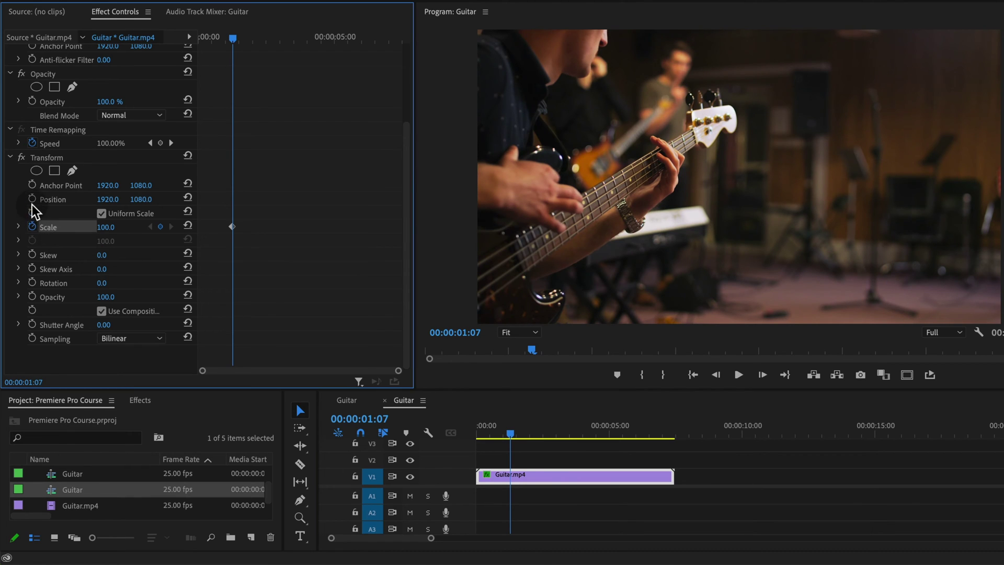
click(31, 197)
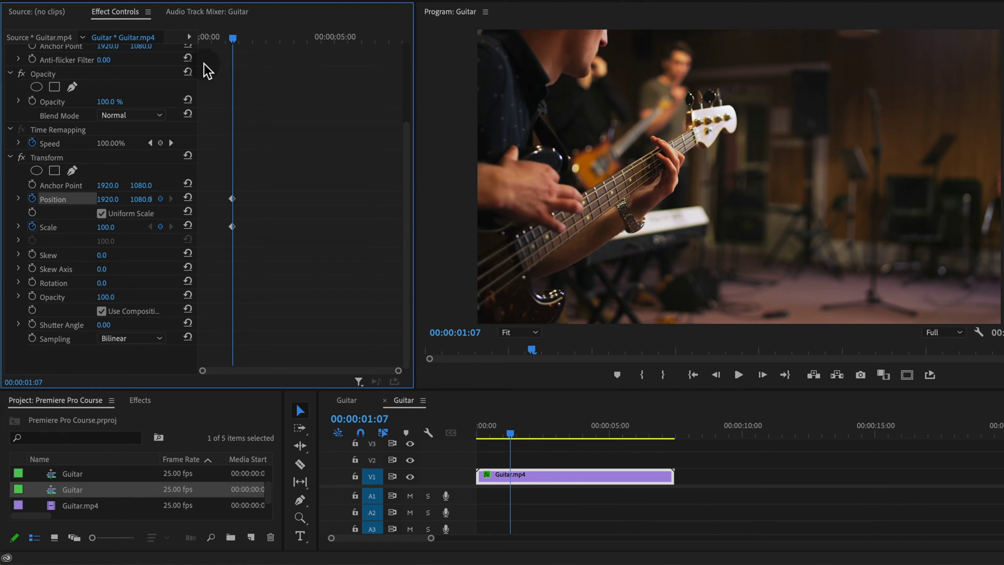
At the zoom's end, set Scale to 158 and Position to 2783, 1243
key(space)
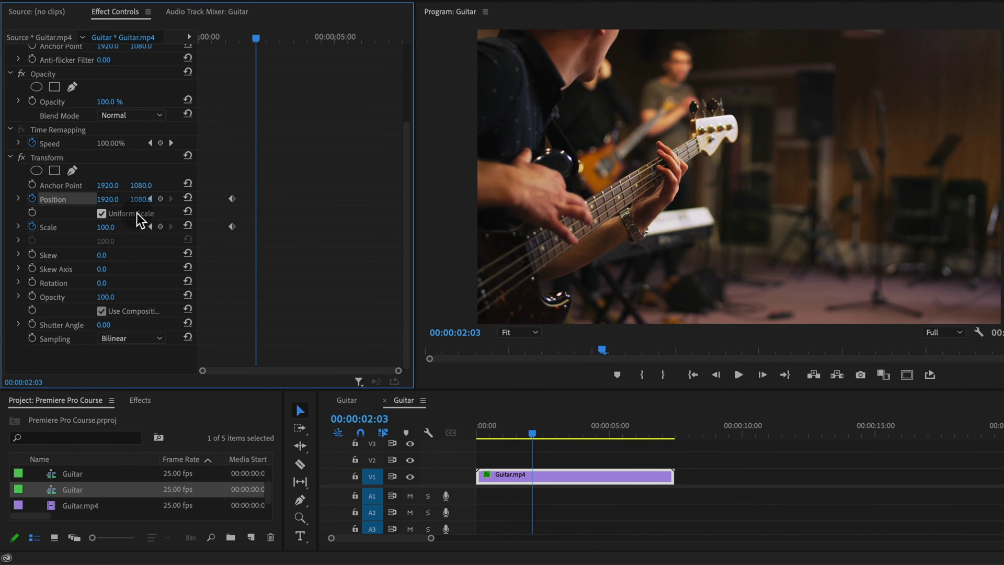
drag(116, 234, 146, 233)
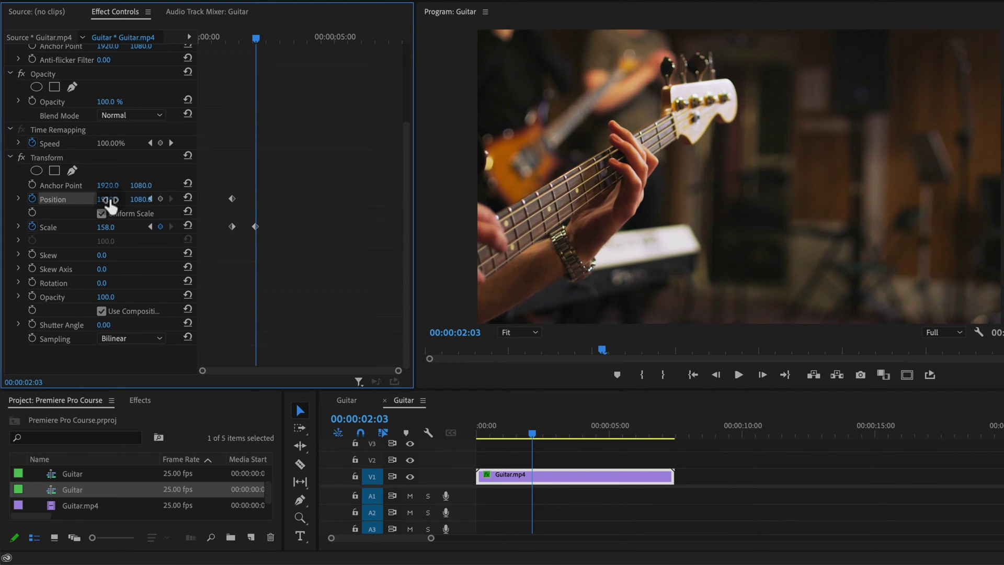
drag(110, 203, 561, 203)
drag(140, 199, 225, 199)
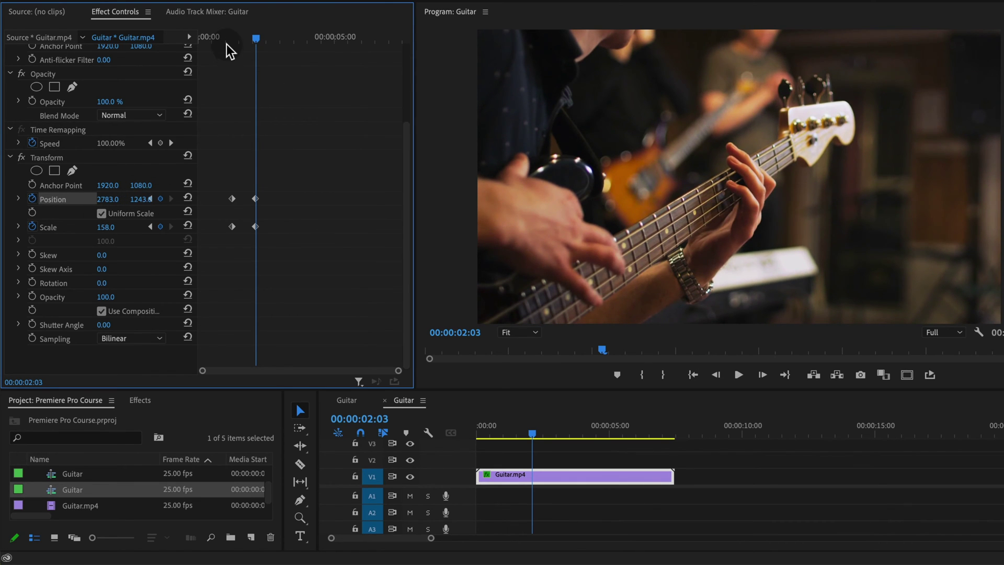
drag(228, 41, 217, 64)
Preview the punch-in and park the playhead at 00:00:01:18
key(space)
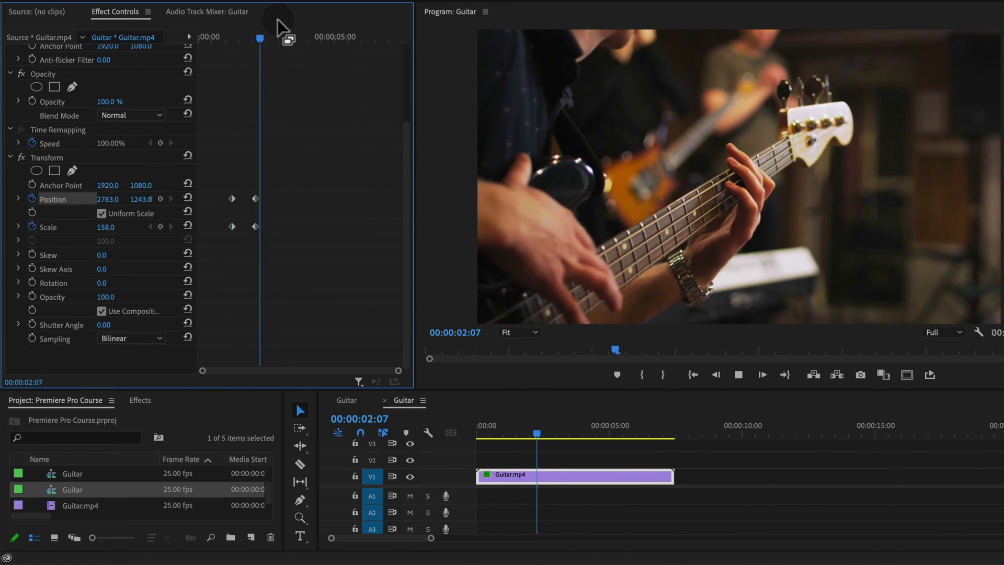
click(237, 40)
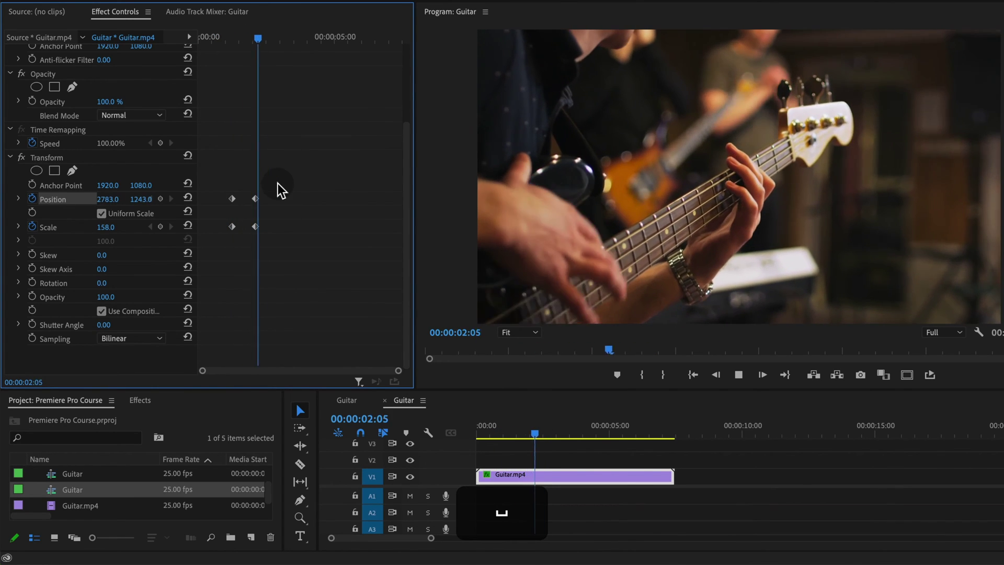
key(space)
scroll(240, 42, up, 1)
click(244, 41)
scroll(366, 191, down, 1)
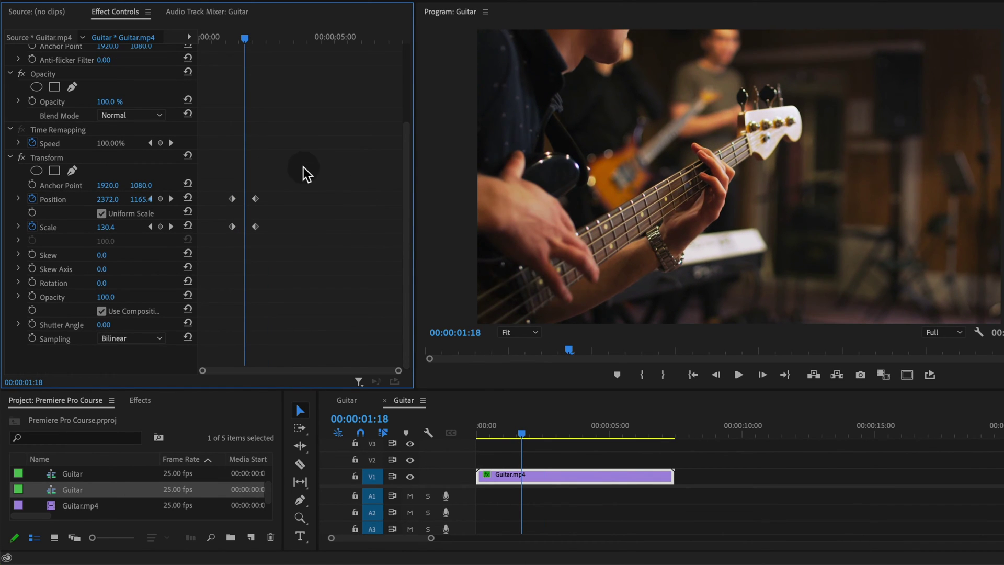
Set all four Position and Scale keyframes to Bezier temporal interpolation
drag(295, 162, 225, 255)
right_click(231, 200)
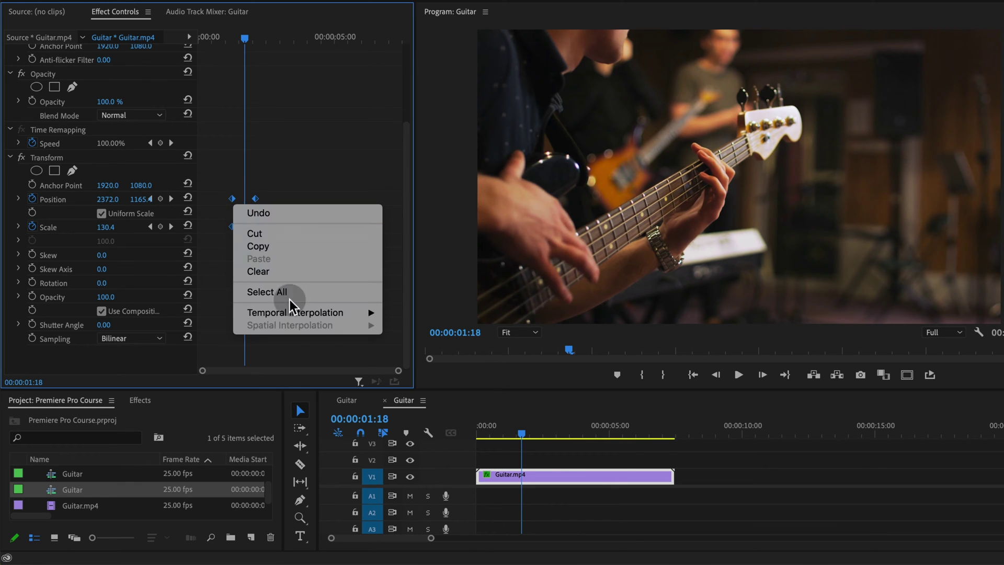
mouse_move(337, 312)
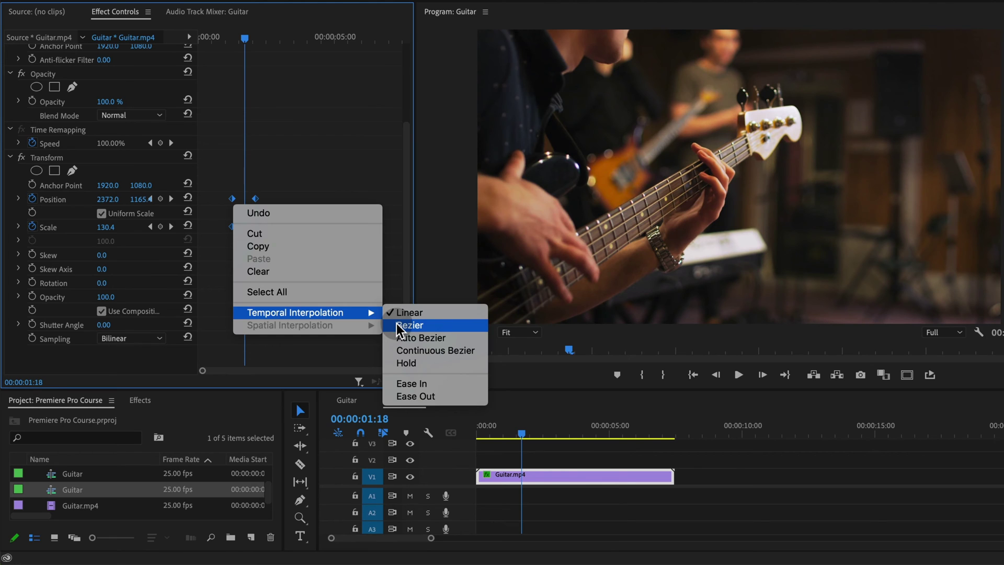
click(396, 325)
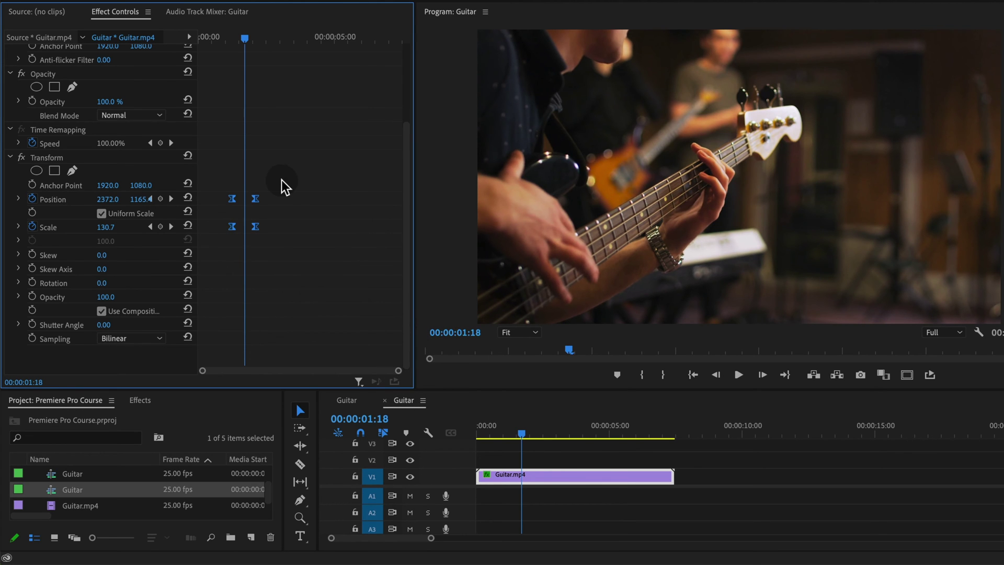
Replay the eased zoom several times from just before 01:06
drag(240, 33, 232, 41)
key(space)
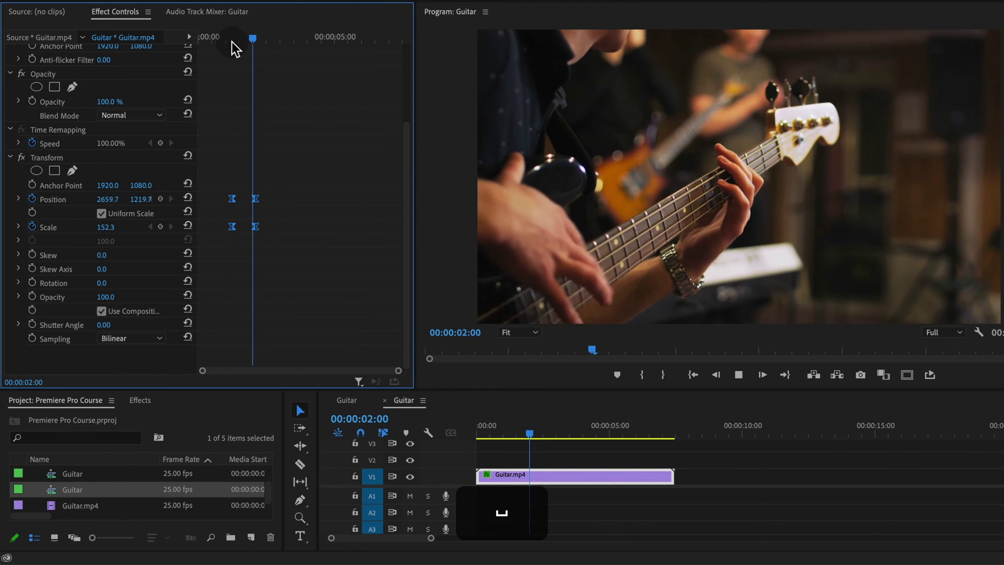
click(233, 41)
key(space)
key(space)
click(235, 40)
key(space)
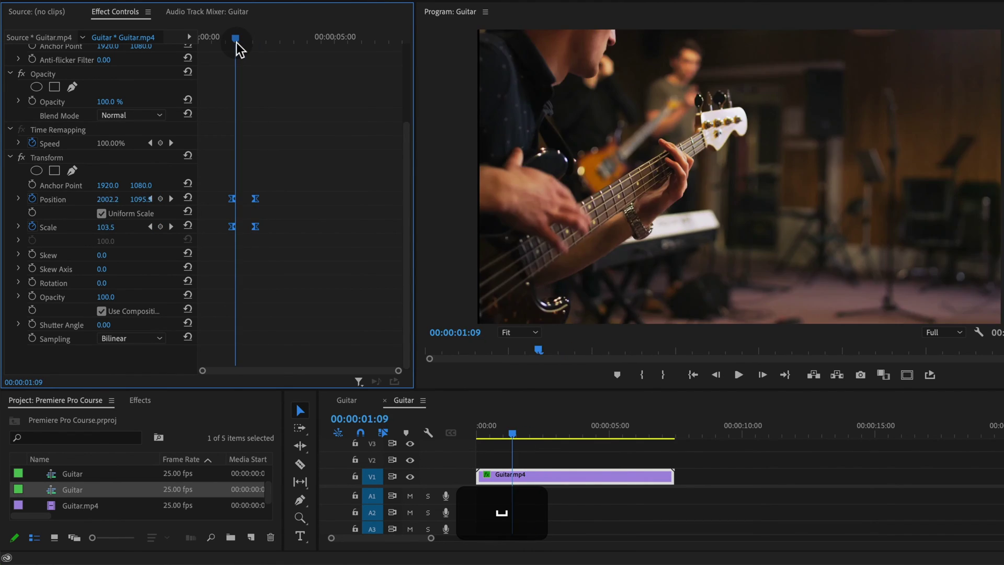
key(space)
key(space)
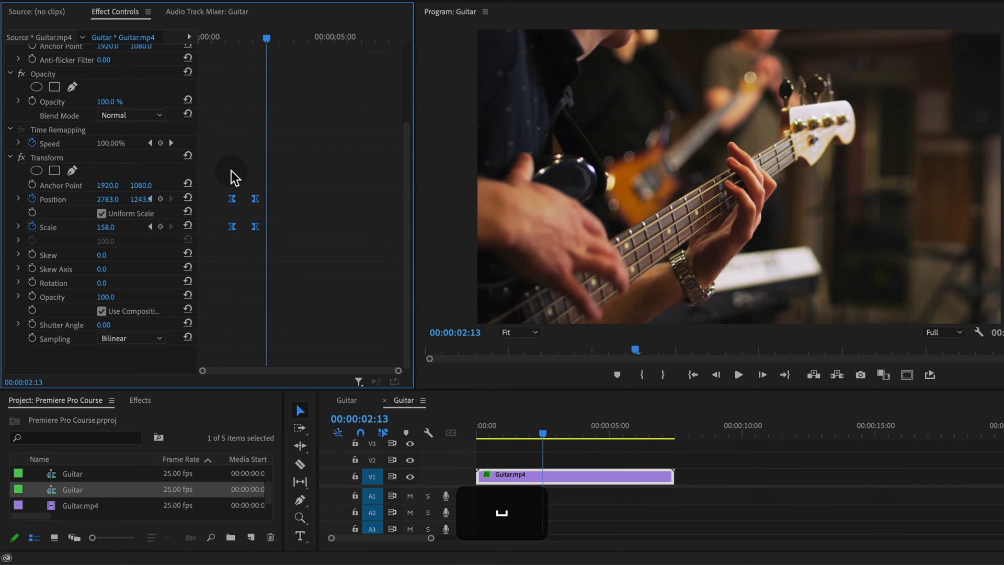
click(231, 39)
key(space)
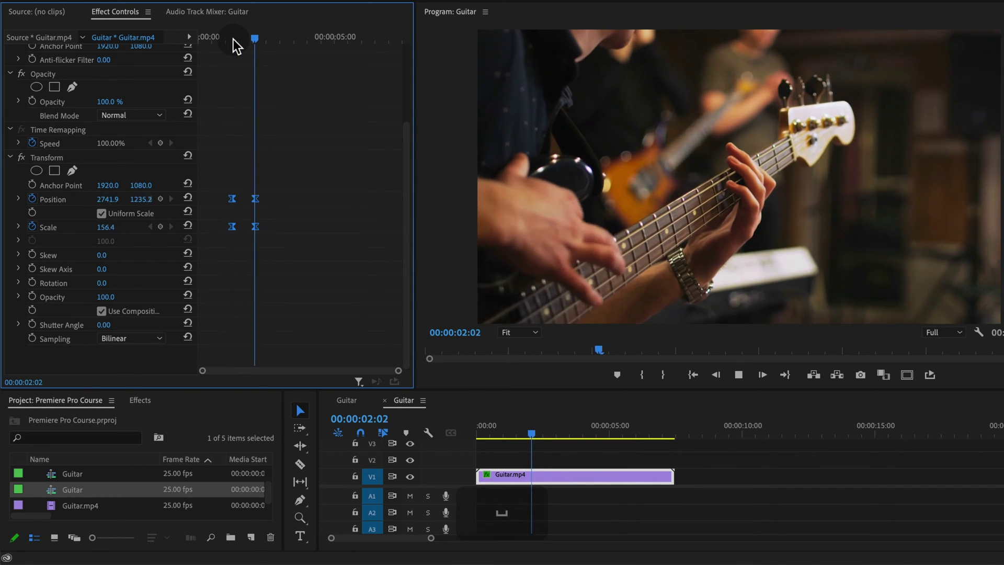
click(233, 39)
Scrub through the middle of the zoom and inspect the Transform properties
click(246, 39)
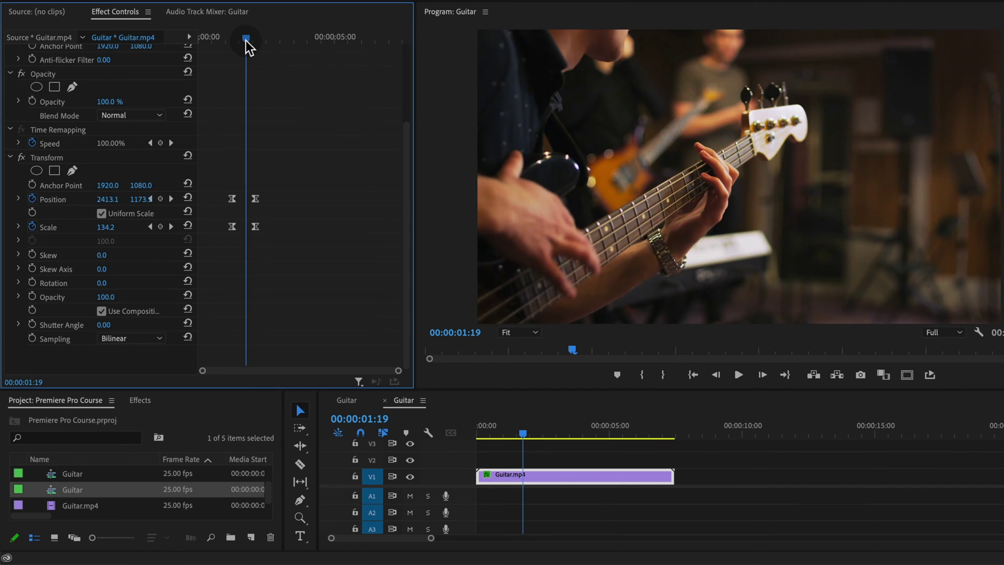
drag(245, 40, 248, 40)
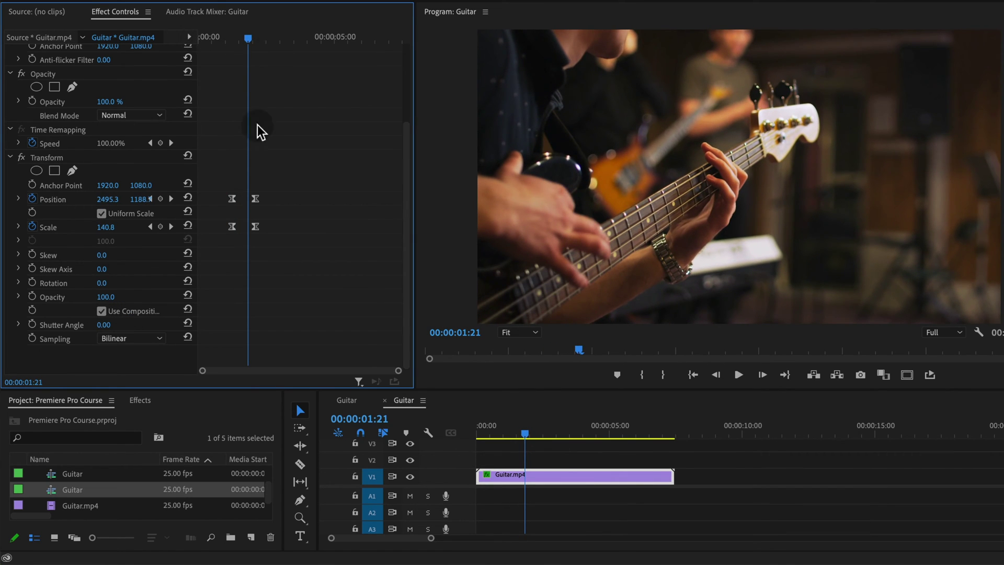
drag(197, 342, 316, 343)
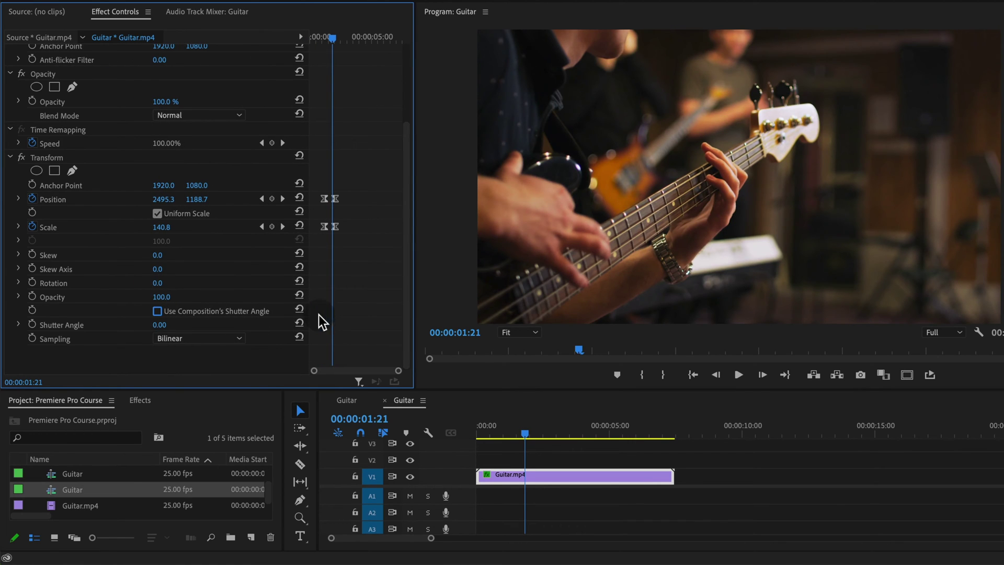
drag(307, 313, 213, 318)
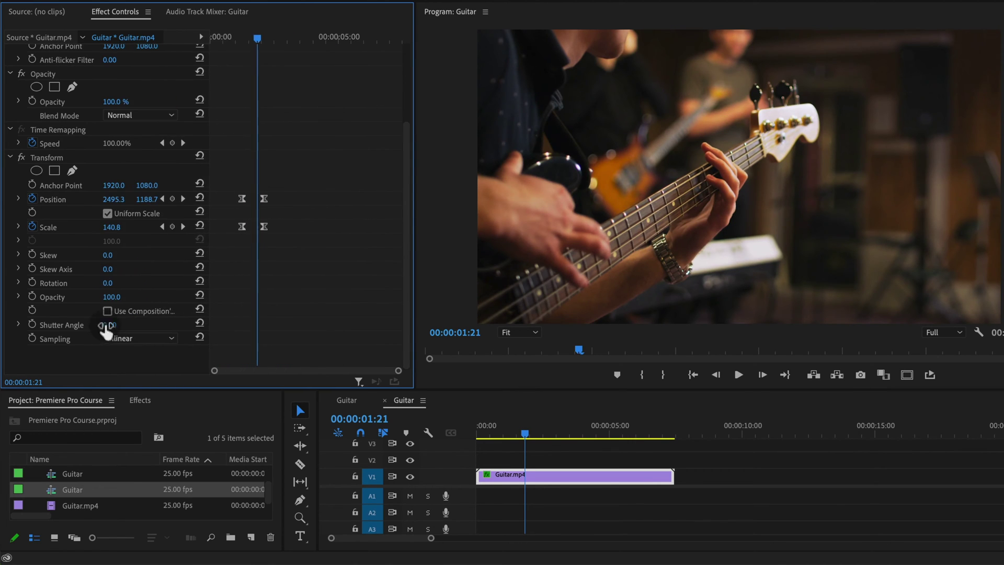
Set the Transform Shutter Angle to 360 for motion blur
drag(107, 327, 145, 328)
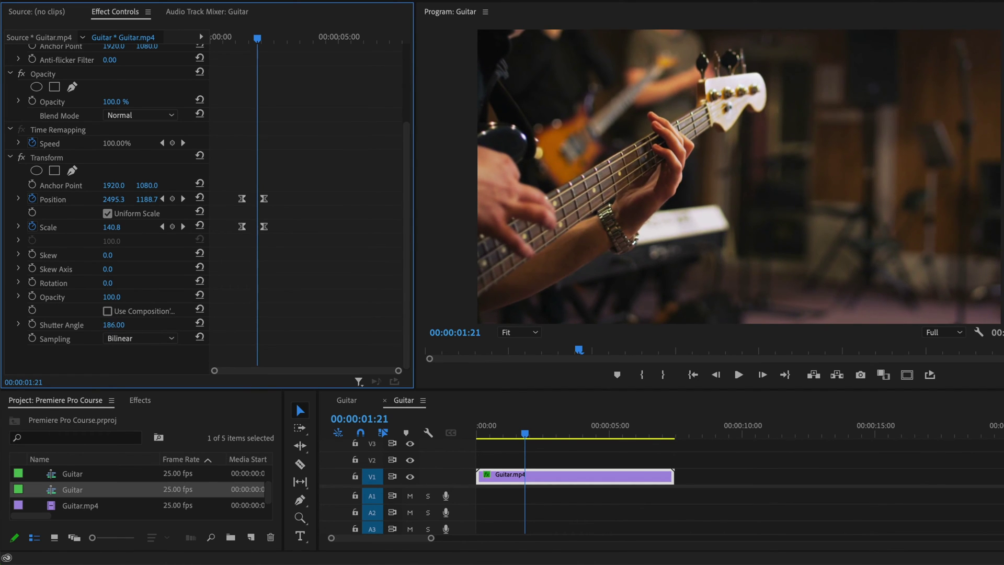
click(121, 326)
text(360)
key(Return)
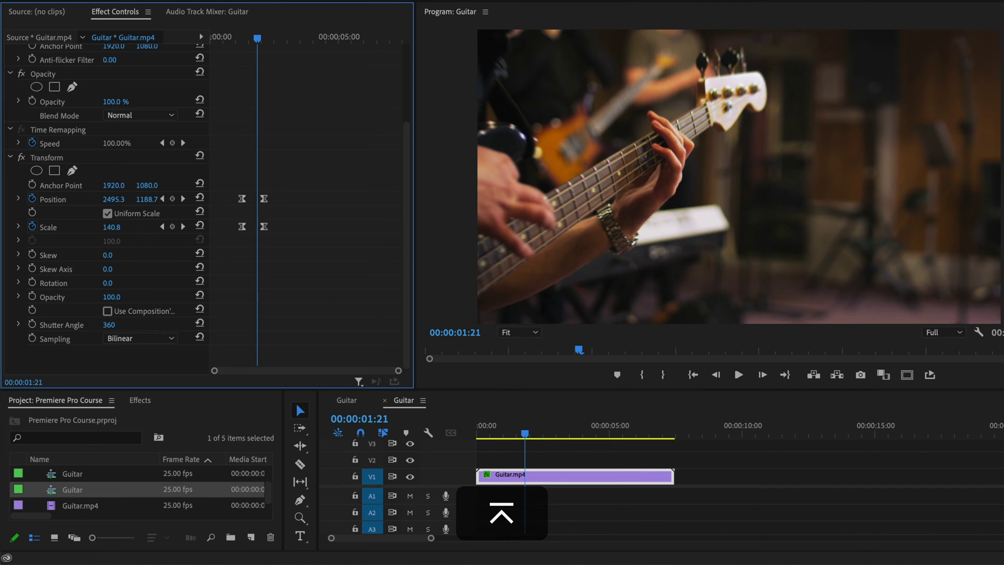
mouse_move(265, 39)
mouse_down()
mouse_move(233, 35)
mouse_move(282, 39)
mouse_move(245, 39)
mouse_move(283, 41)
mouse_move(261, 43)
mouse_up()
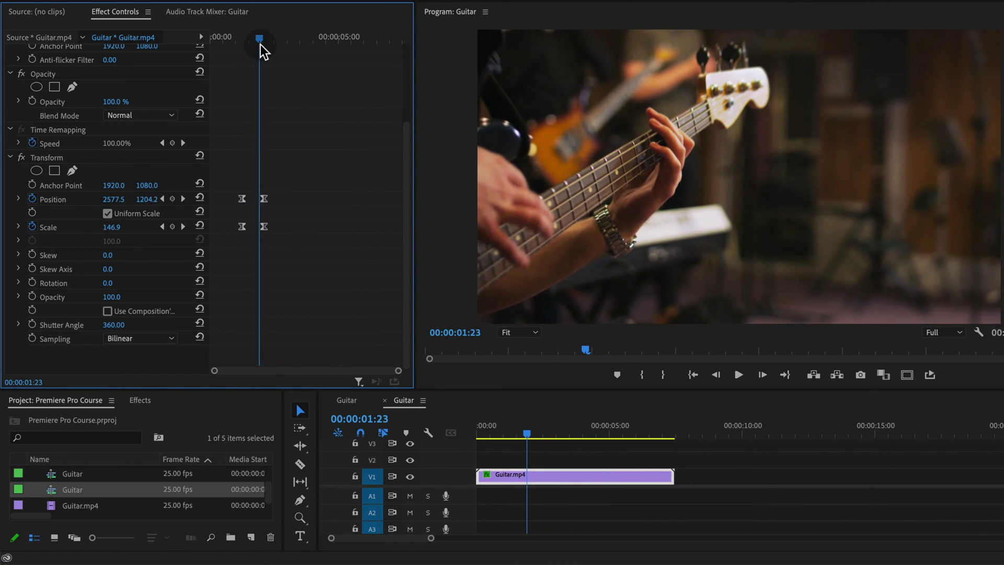
Move the zoom's end framing to Position 3339, 1310 and preview it
click(183, 199)
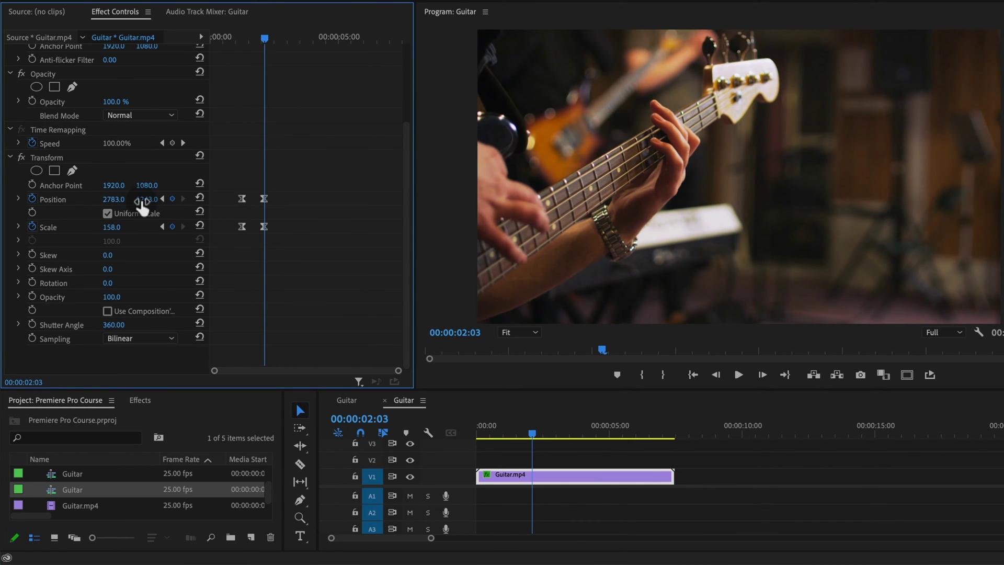
drag(142, 205, 177, 205)
drag(116, 199, 406, 199)
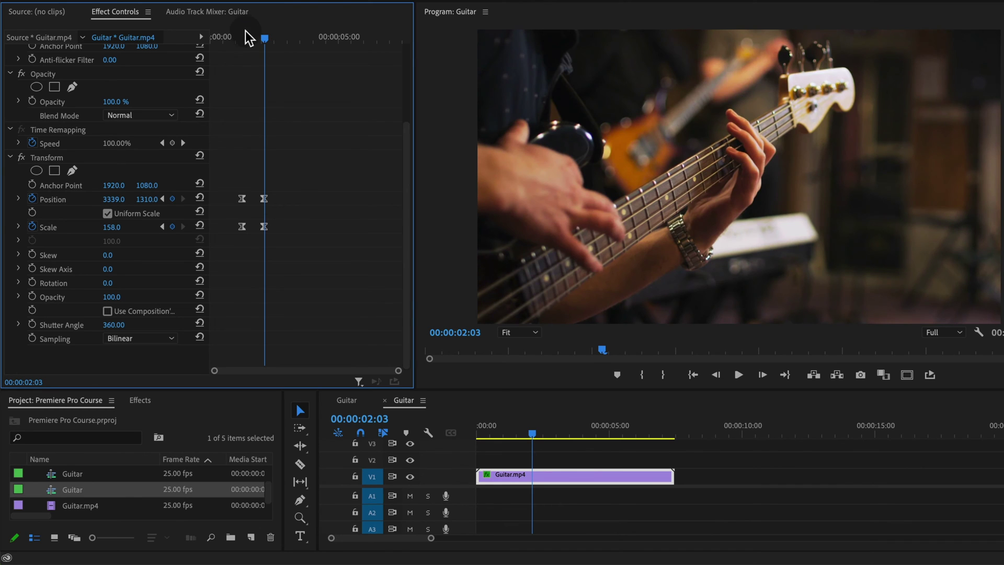
drag(245, 37, 239, 104)
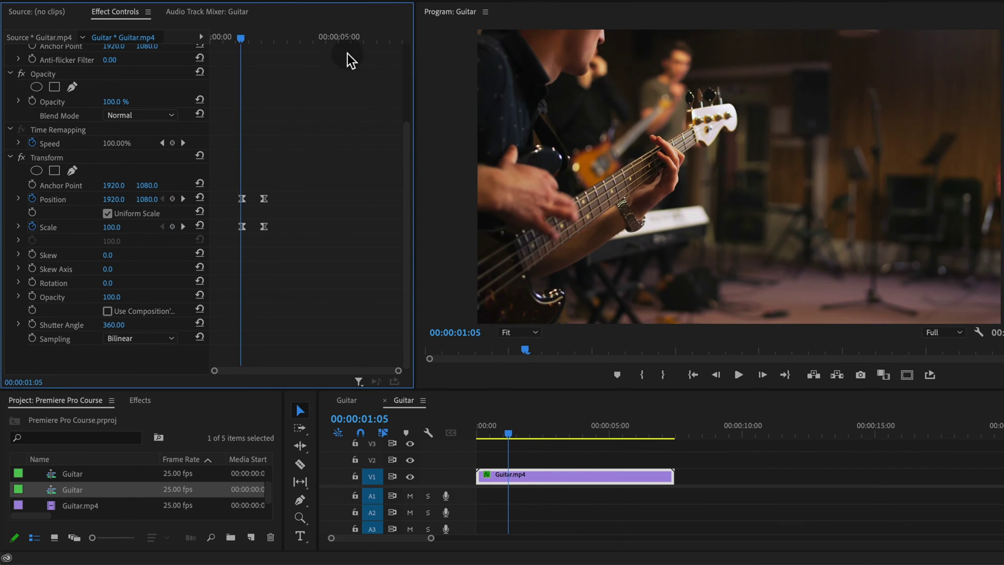
key(space)
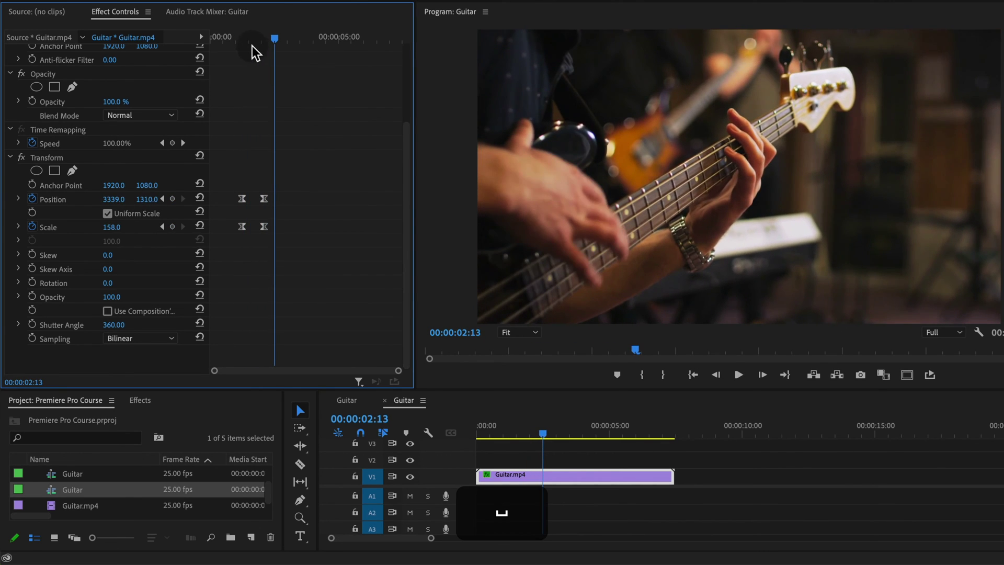
click(240, 40)
Select the end Position and Scale keyframes and replay the zoom
drag(315, 189, 246, 269)
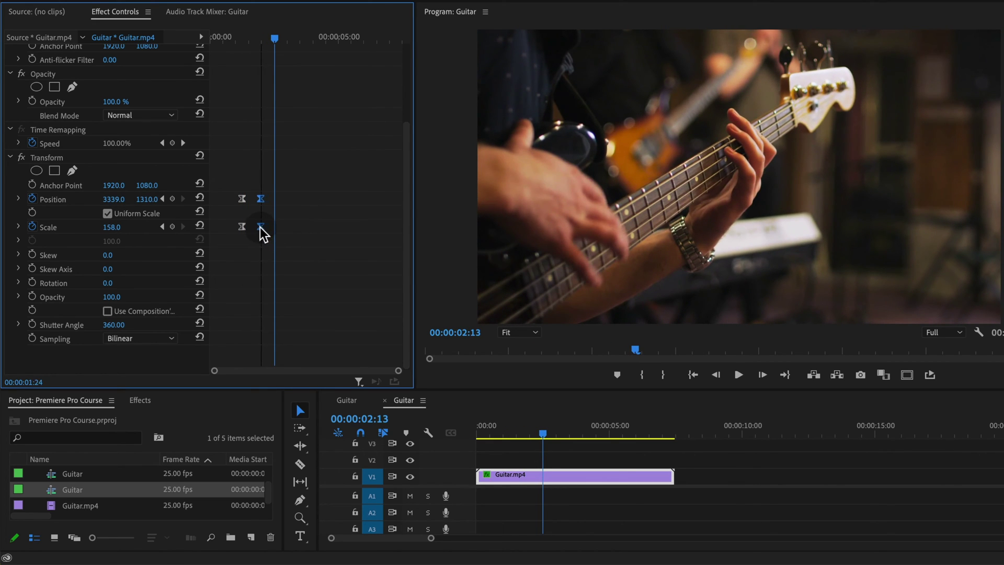
click(242, 43)
key(space)
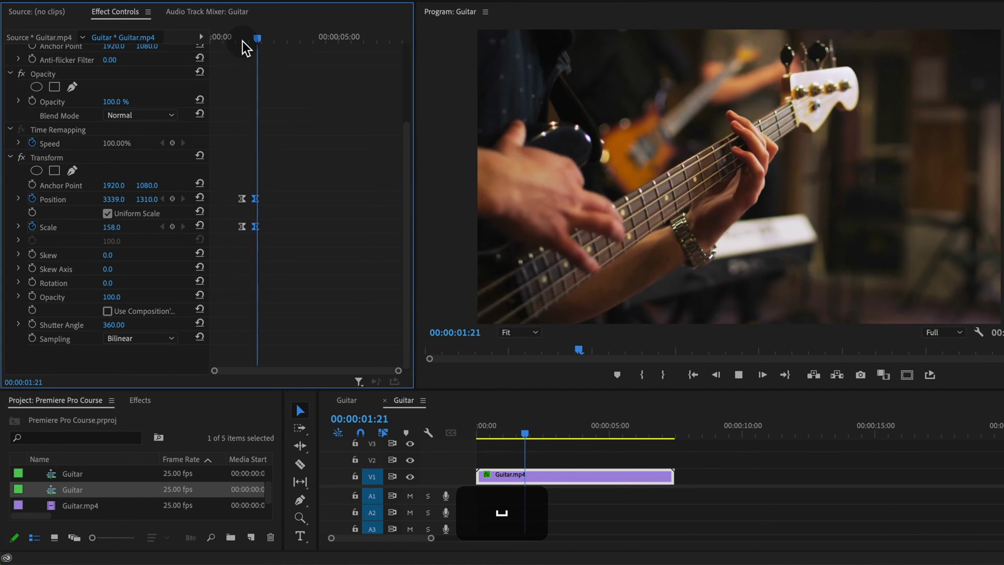
click(243, 39)
key(space)
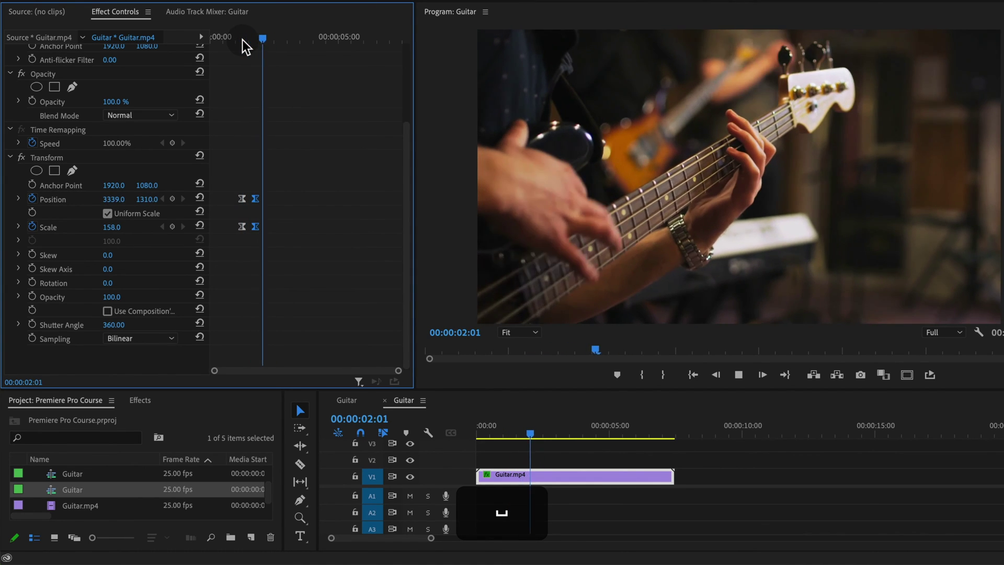
key(space)
click(242, 39)
key(space)
key(space)
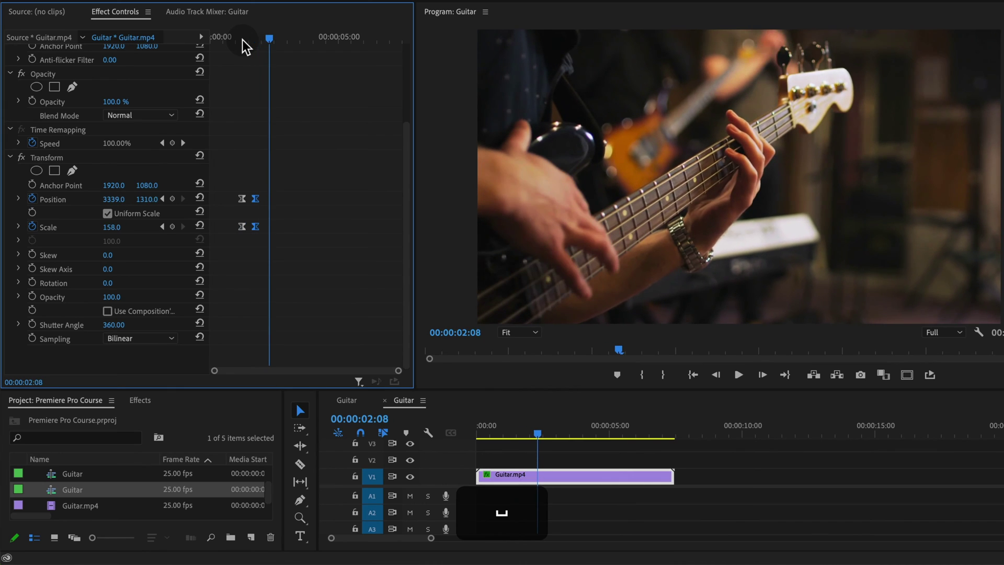
Expand the Position and Scale speed graphs and zoom into the keyframe timeline
click(18, 199)
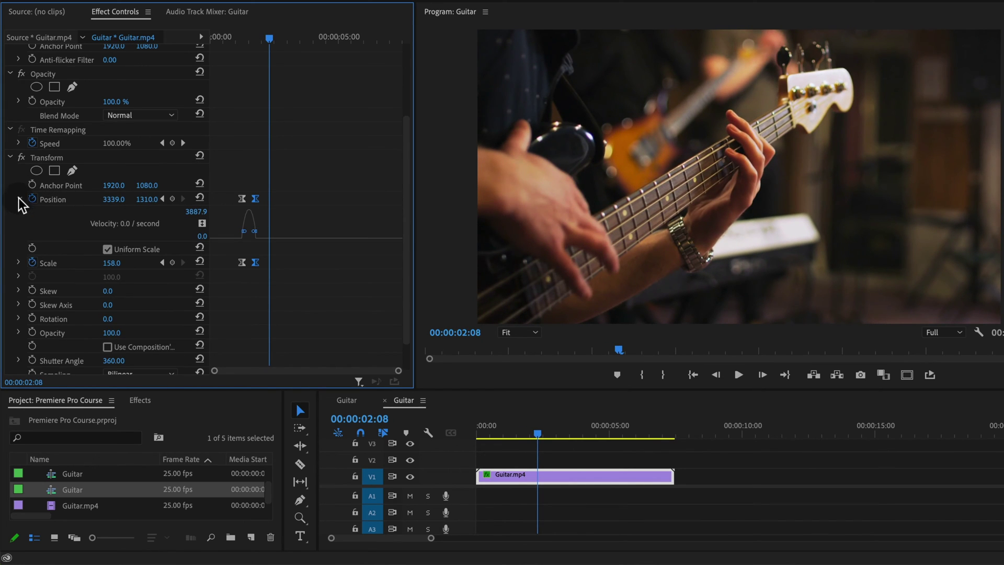
click(19, 263)
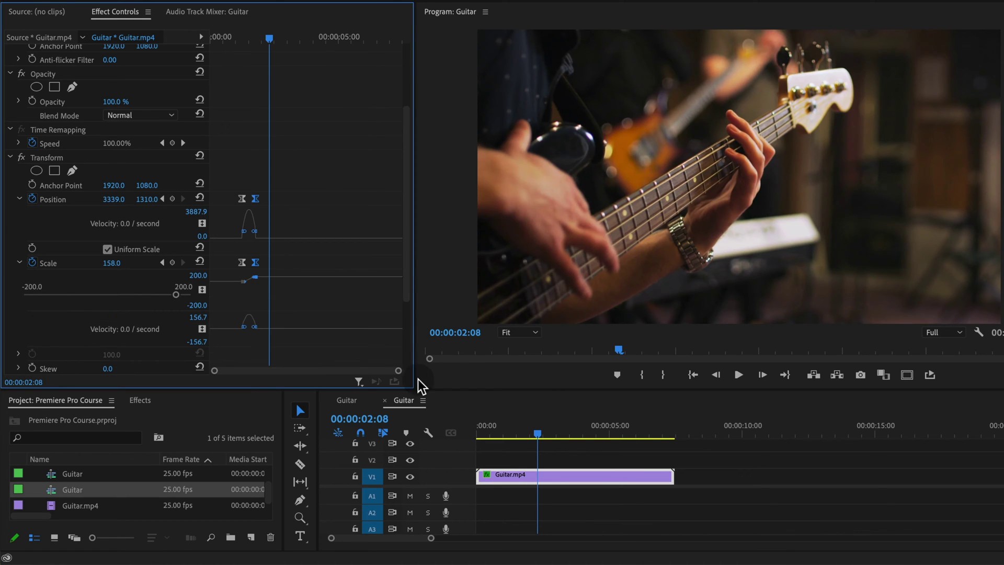
drag(398, 375, 269, 374)
click(260, 48)
scroll(264, 53, up, 1)
scroll(267, 59, up, 1)
drag(239, 39, 258, 38)
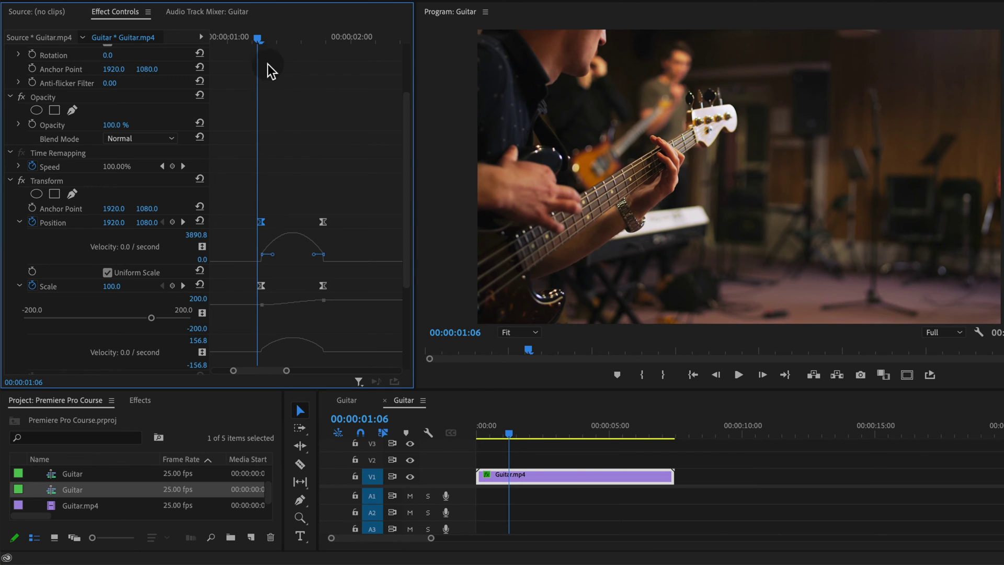
Steepen the Position velocity curve to a sharp mid-zoom peak near 6442, then preview
drag(258, 38, 279, 41)
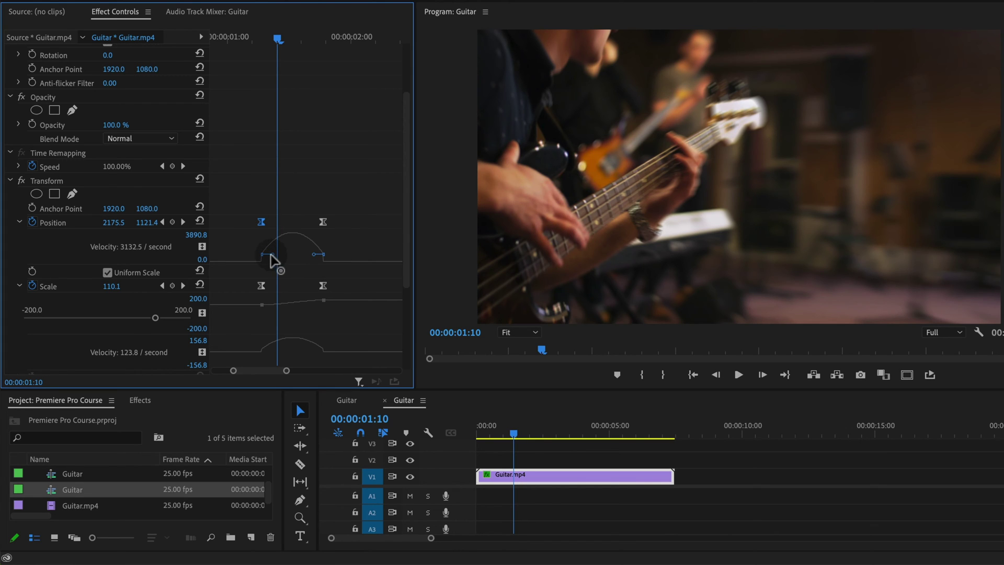
drag(270, 254, 304, 258)
mouse_move(276, 42)
mouse_down()
mouse_move(261, 40)
mouse_move(290, 40)
mouse_up()
key(space)
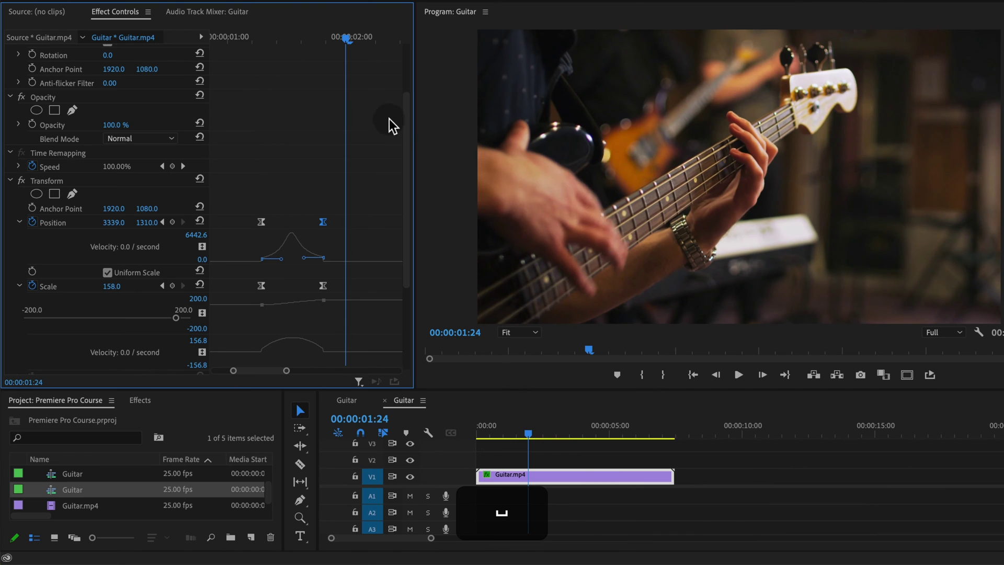
Drag the Scale velocity handle to sharpen the zoom's speed peak and scrub it
drag(405, 127, 408, 158)
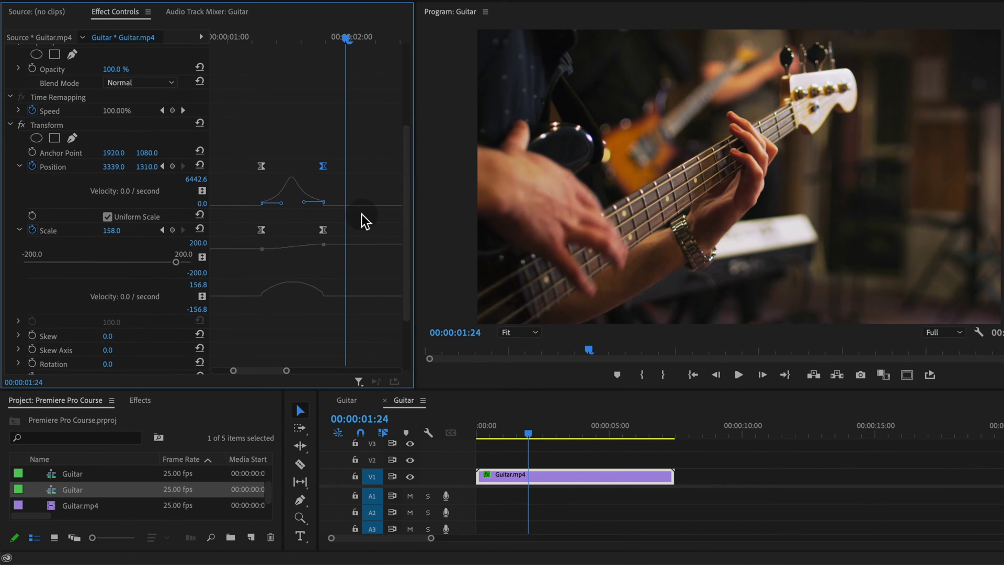
click(58, 230)
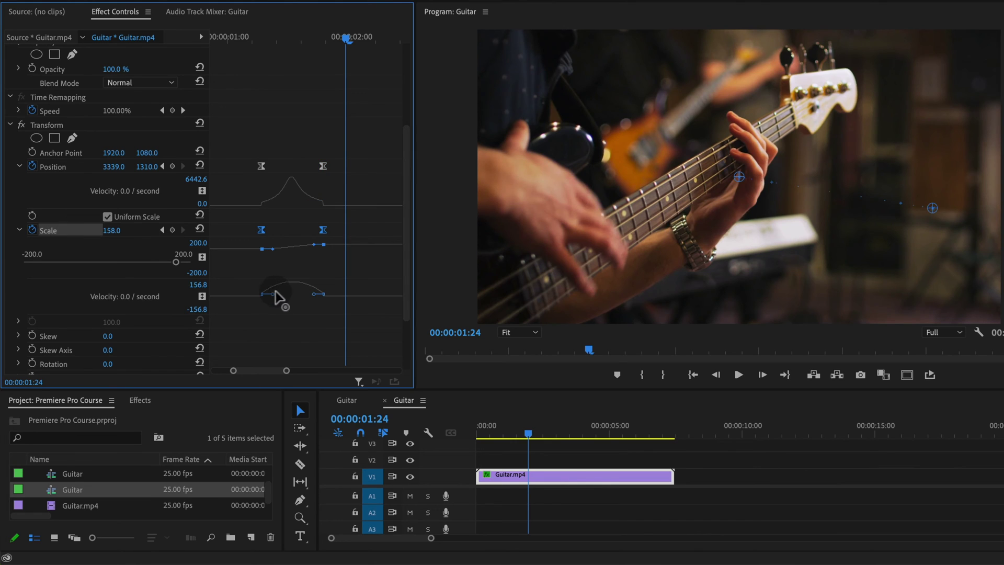
drag(280, 293, 304, 295)
mouse_move(268, 36)
mouse_down()
mouse_move(309, 41)
mouse_move(262, 39)
mouse_move(272, 40)
mouse_up()
key(space)
key(space)
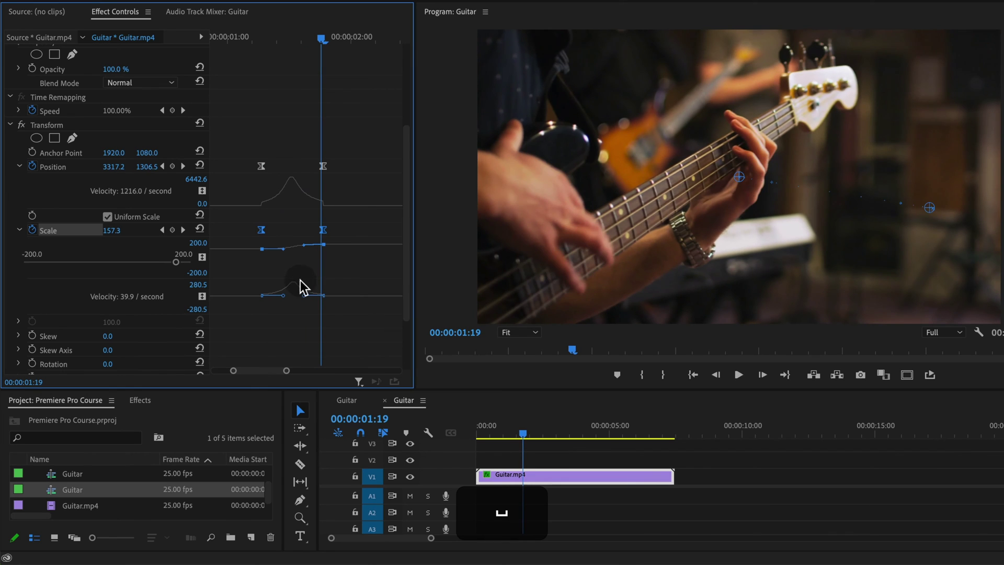
Replay the ramped punch-in from just before the zoom
click(255, 38)
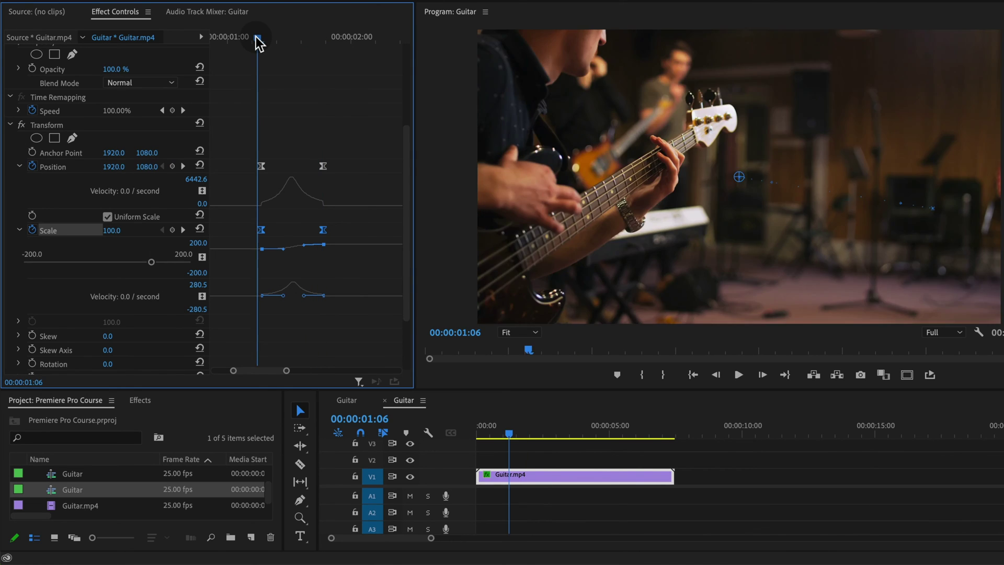
key(space)
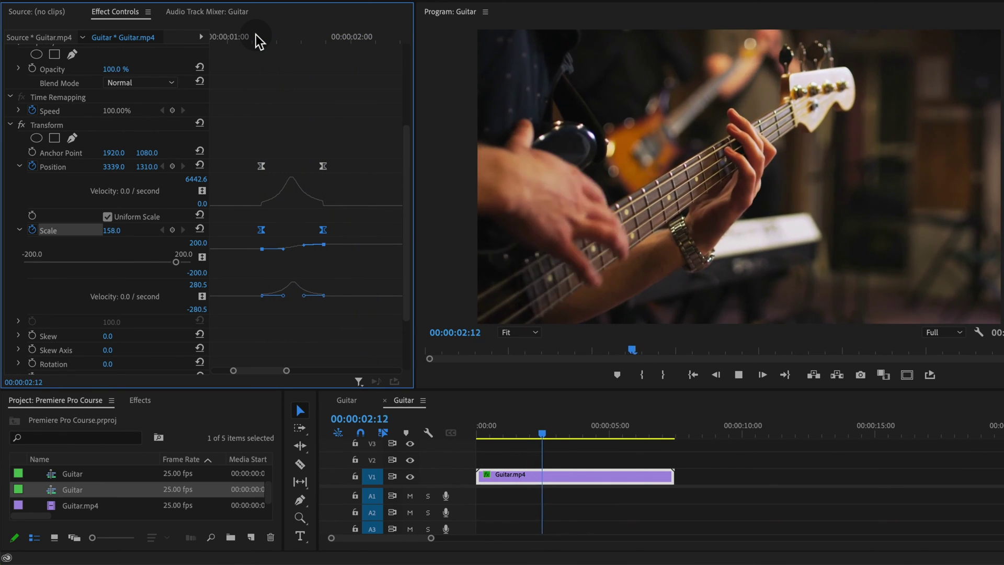
click(256, 38)
key(space)
click(257, 37)
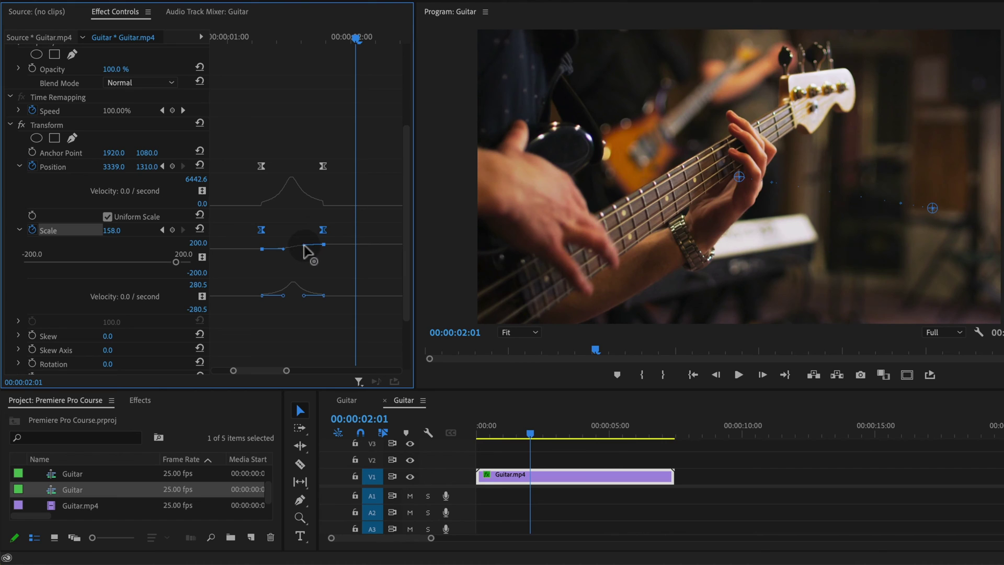
drag(303, 245, 303, 241)
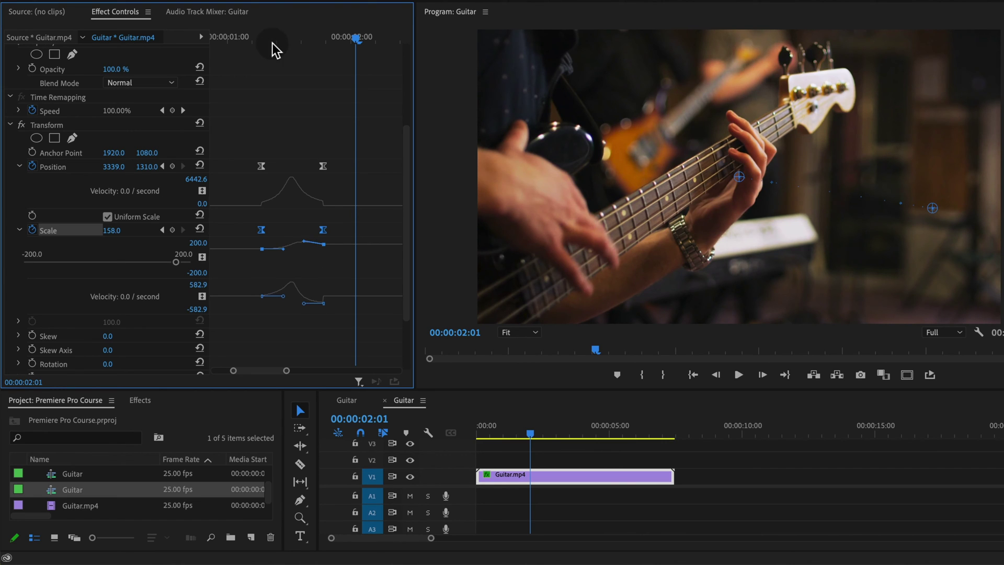
scroll(273, 47, up, 1)
drag(271, 39, 250, 63)
key(space)
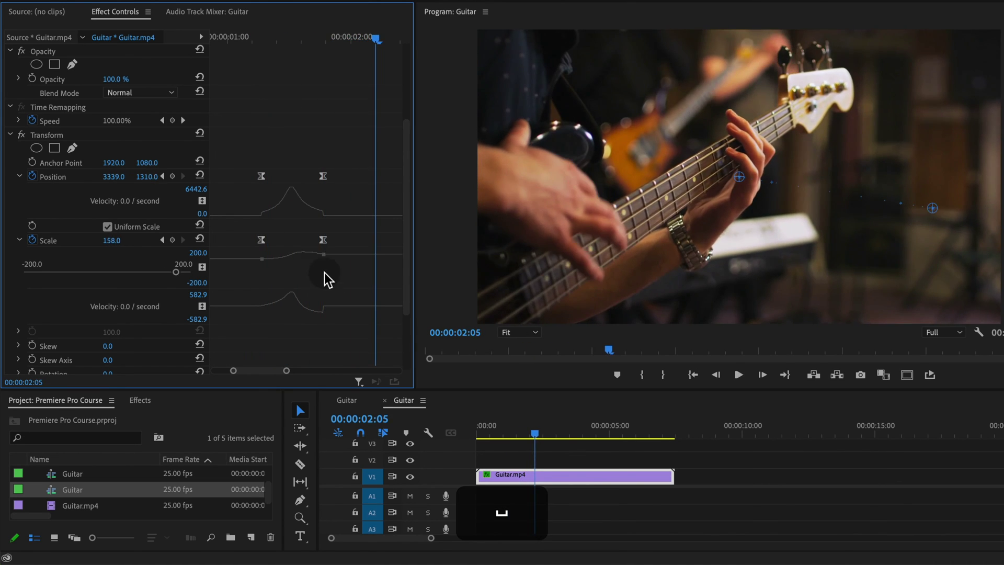
click(310, 252)
drag(302, 251, 306, 253)
click(267, 36)
key(space)
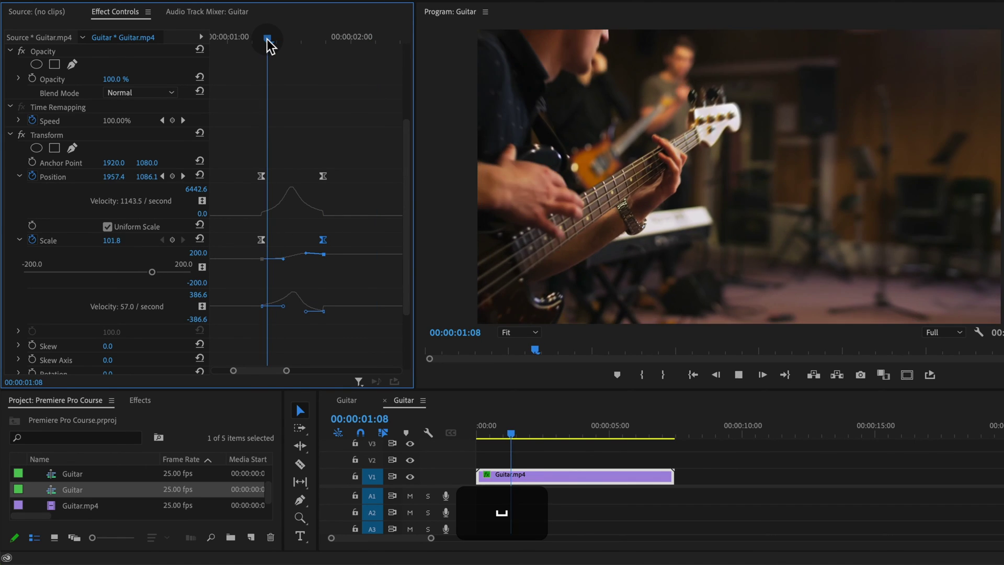
key(space)
key(space)
key(space)
key(space)
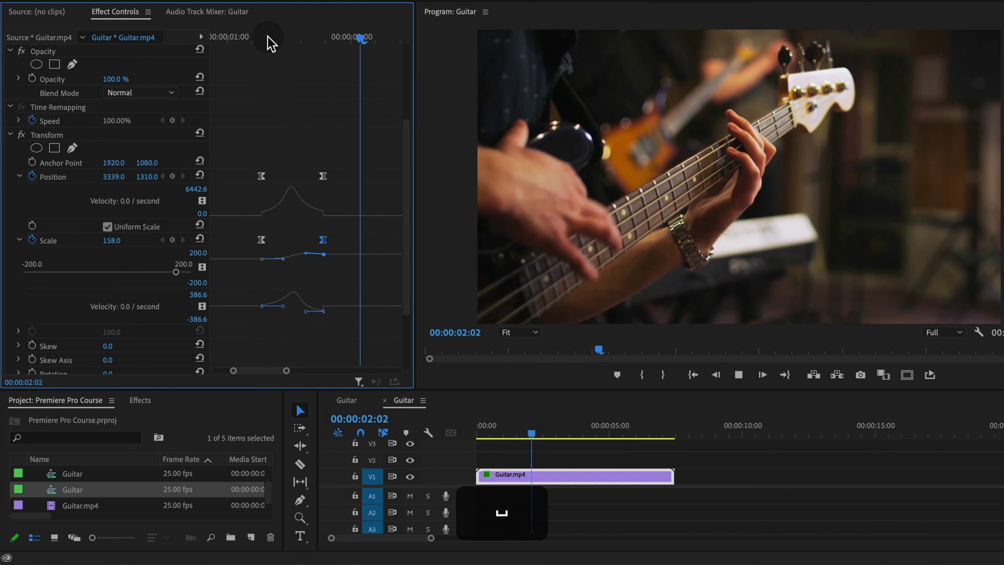
key(space)
key(super+z)
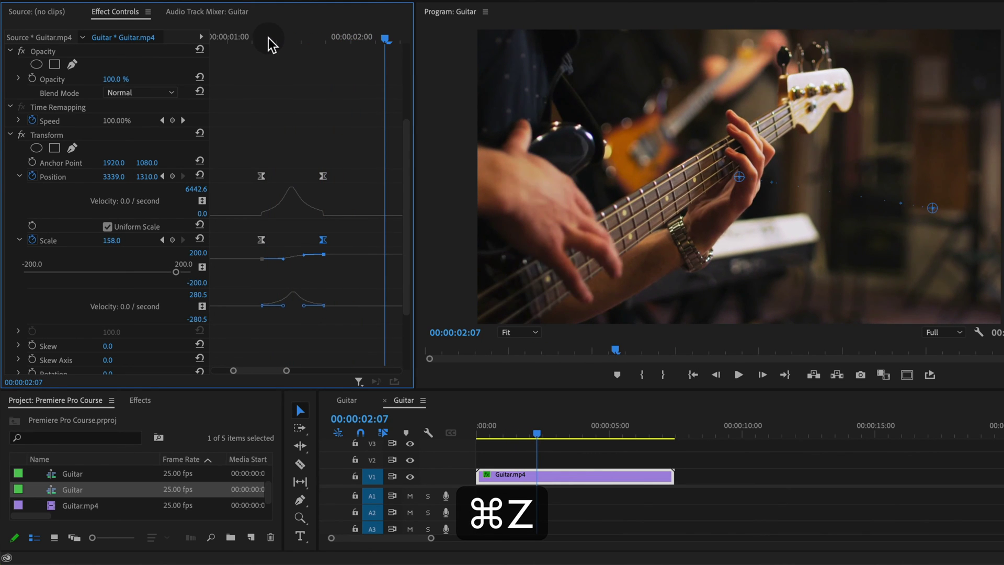
key(space)
key(space)
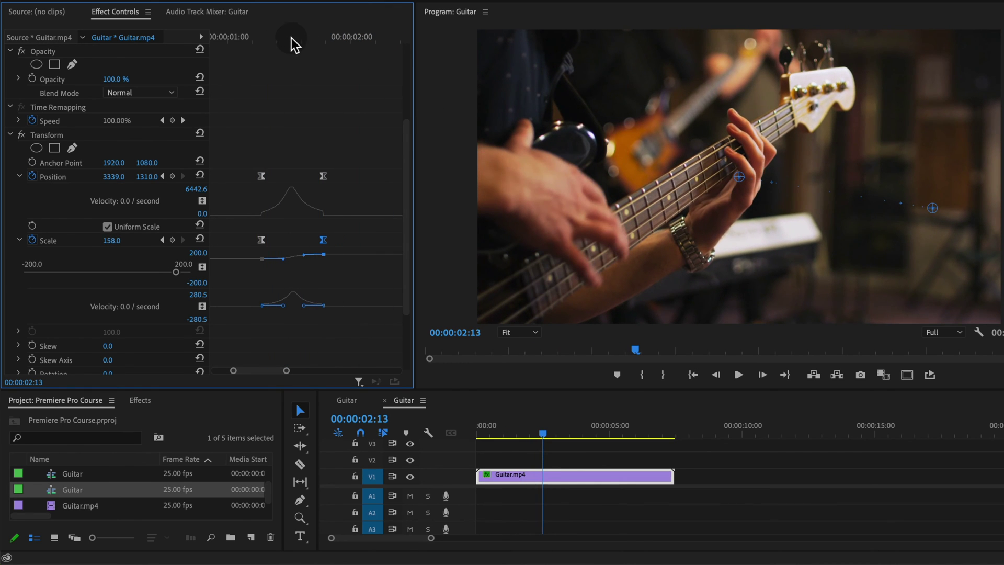
key(space)
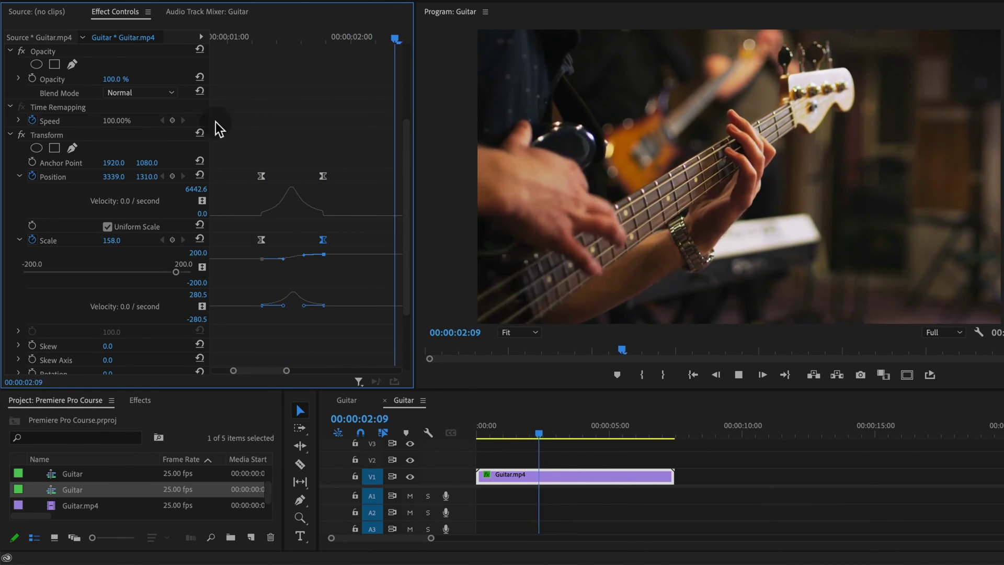
key(space)
click(247, 36)
key(space)
key(space)
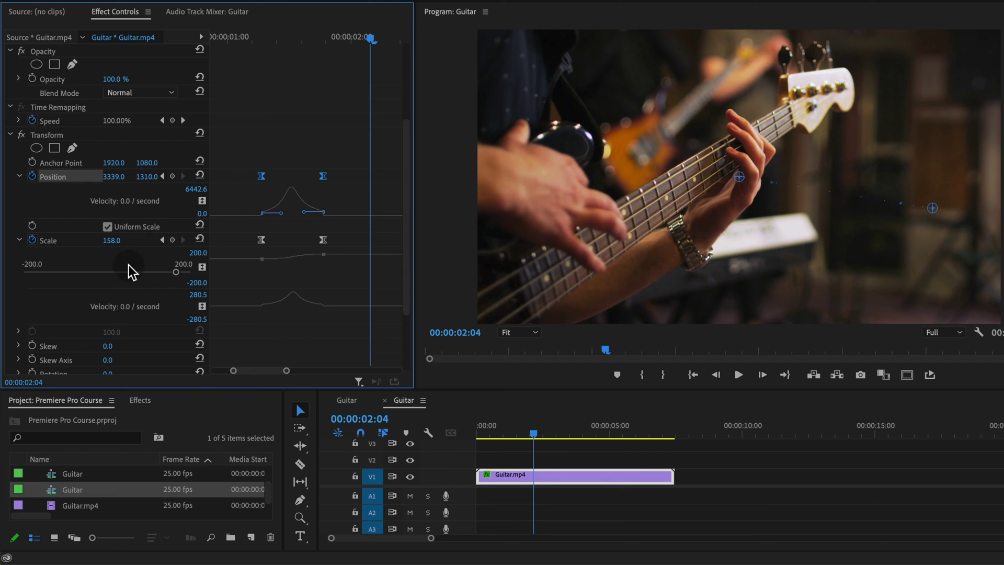
click(69, 241)
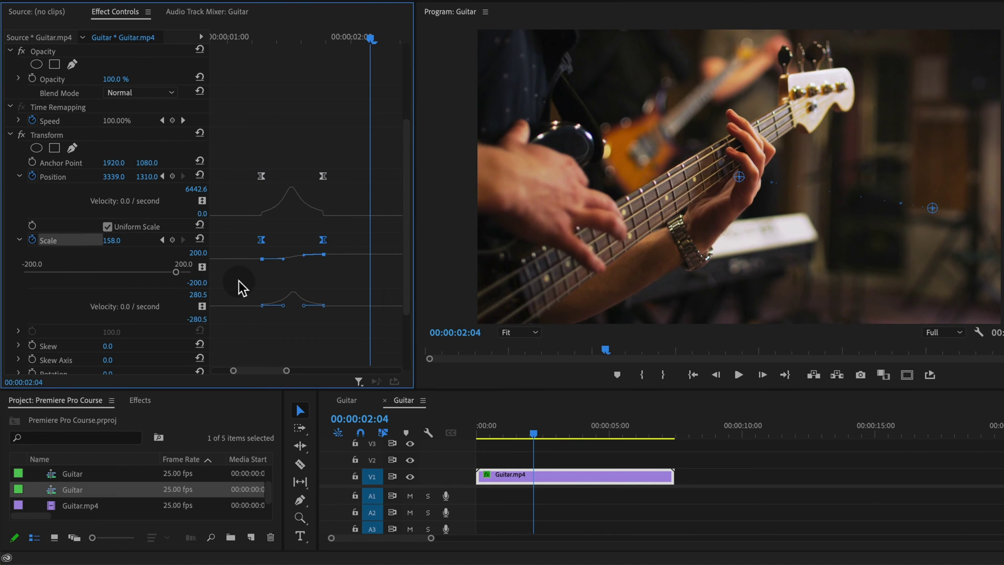
key(space)
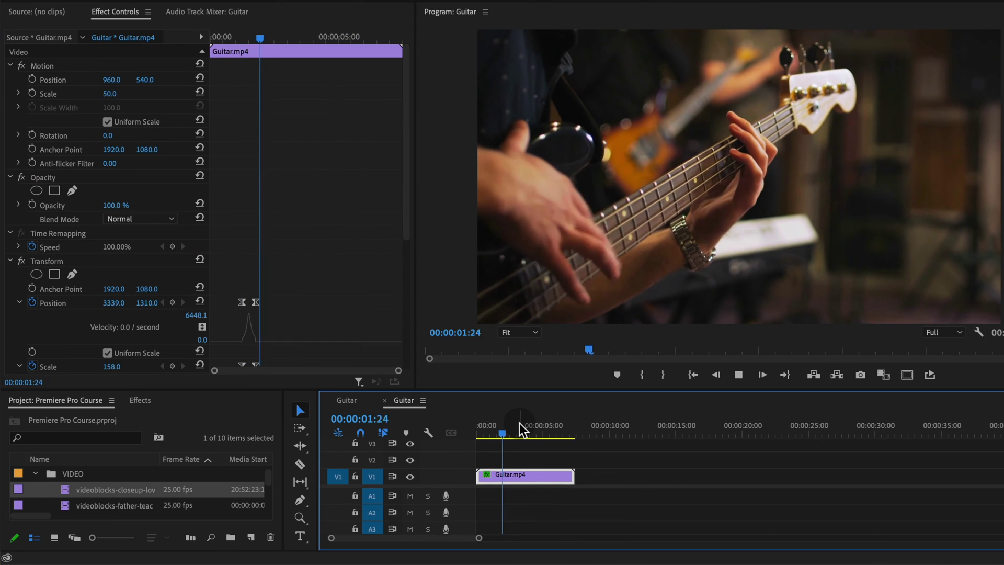
key(space)
Place the couple close-up clip on V1 right after Guitar.mp4
click(459, 458)
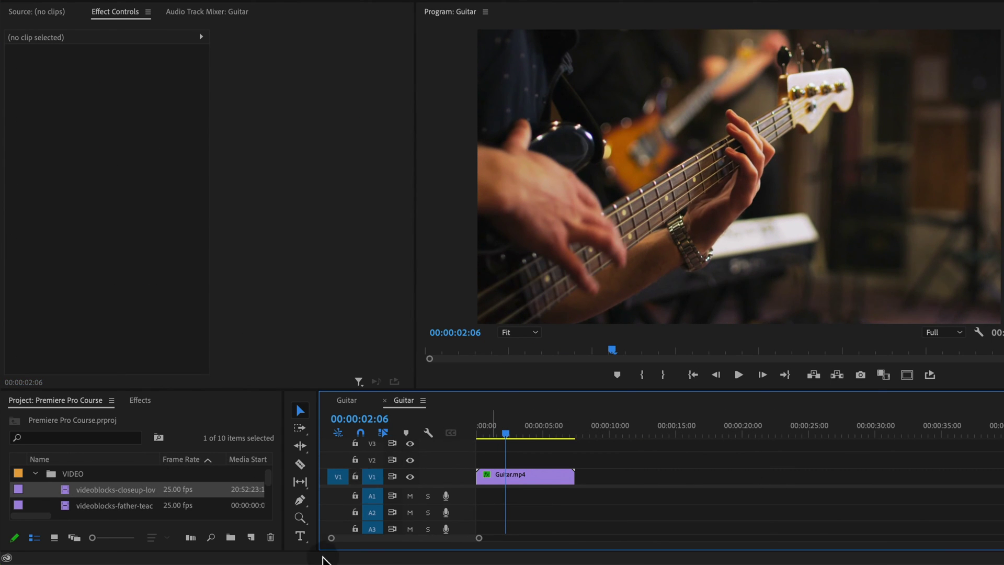
drag(96, 486, 595, 473)
click(627, 435)
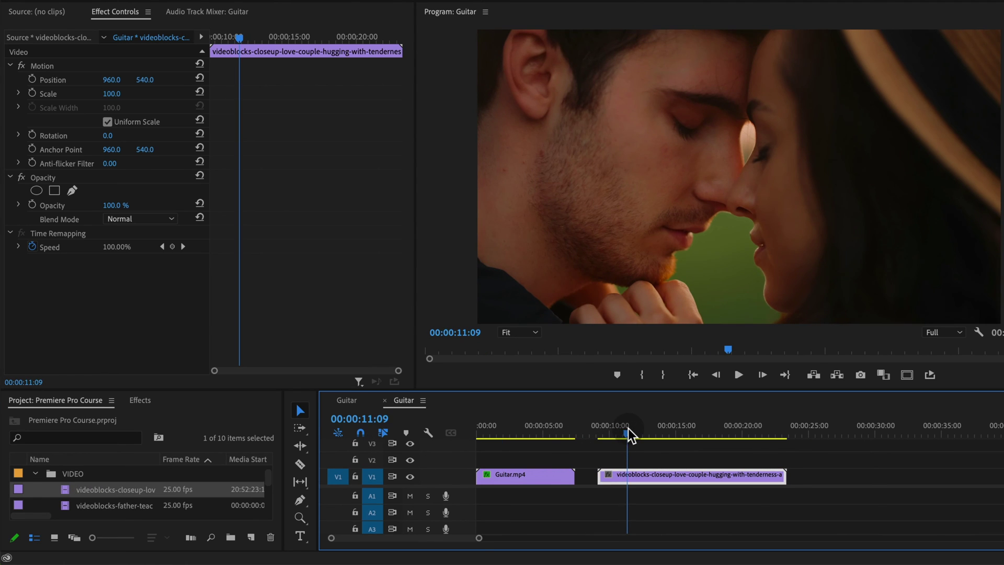
Copy Guitar.mp4's keyframed Transform effect and paste it onto the couple close-up clip
click(530, 485)
click(62, 261)
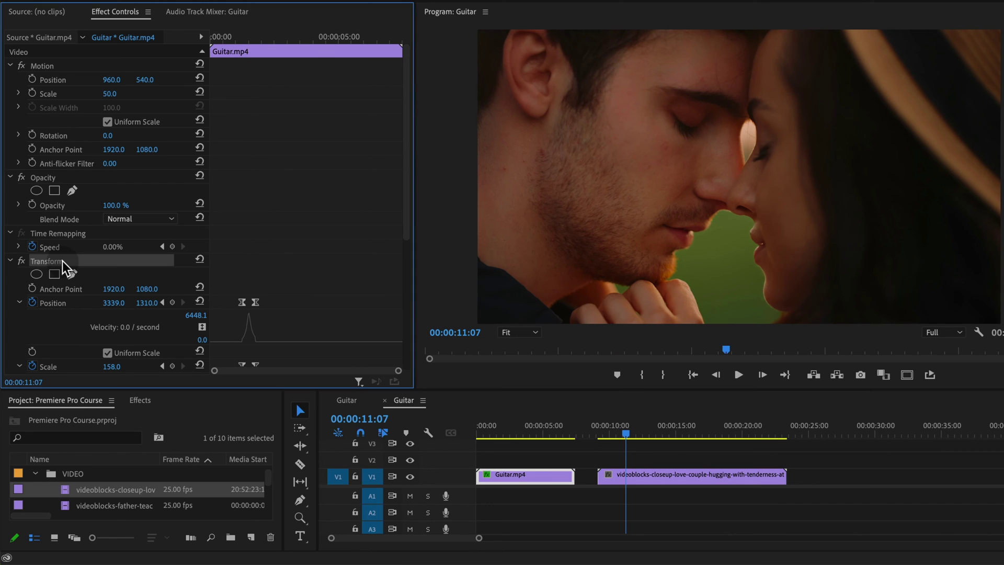
key(super+c)
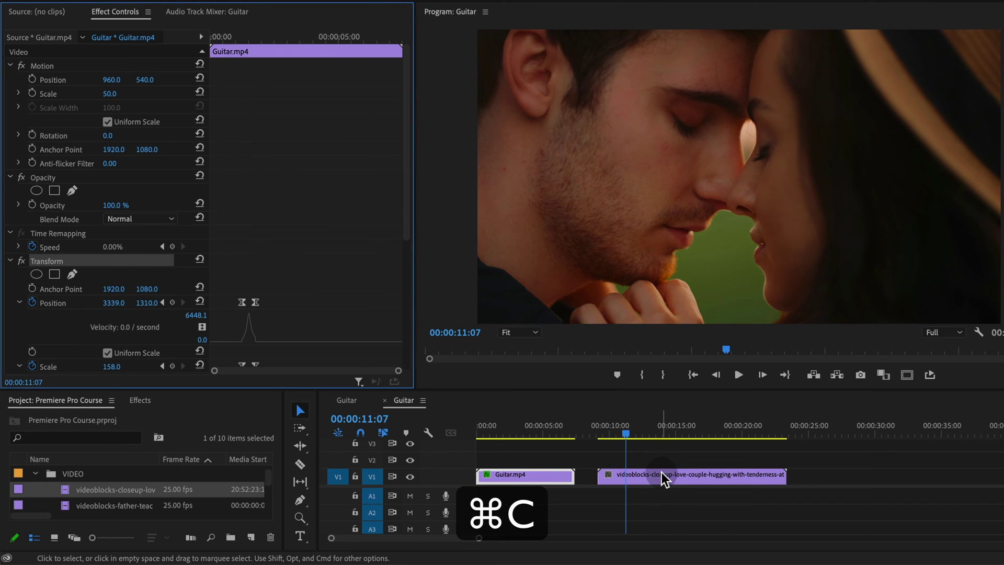
click(661, 473)
key(super+v)
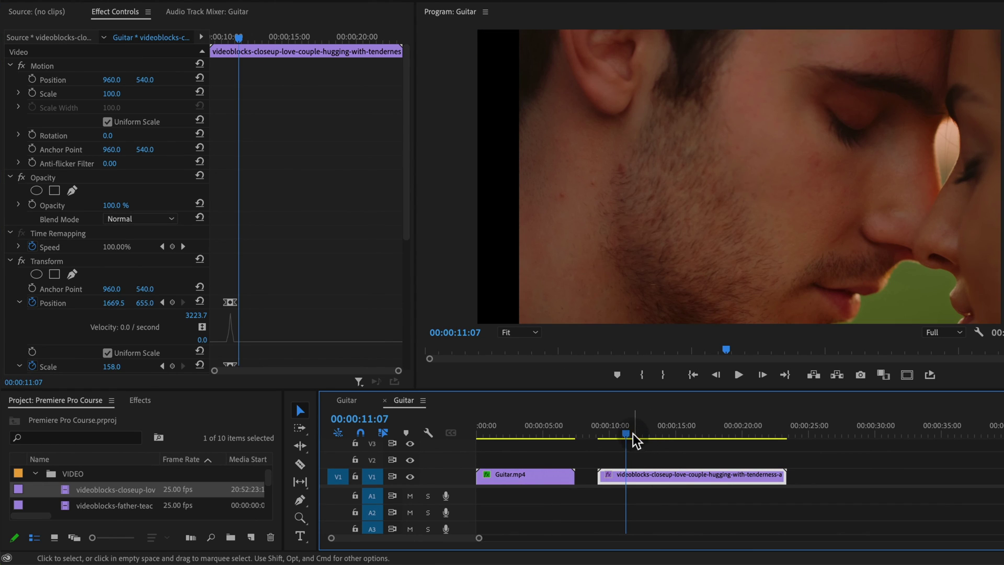
mouse_move(631, 432)
mouse_down()
mouse_move(609, 432)
mouse_move(623, 435)
mouse_up()
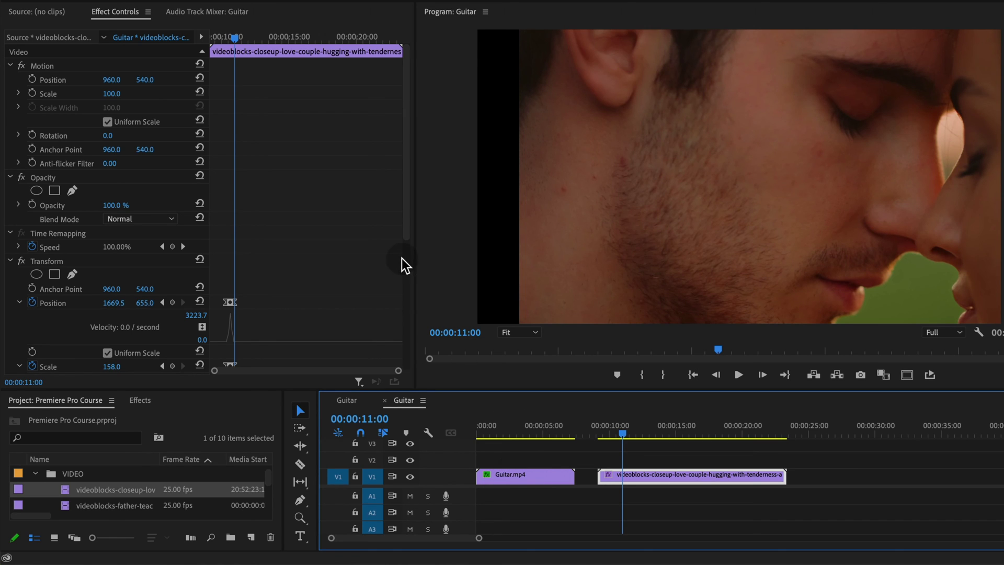
At the end keyframe, set Transform Position to 1006.5, 508.0 and Scale to 141
drag(406, 209, 404, 264)
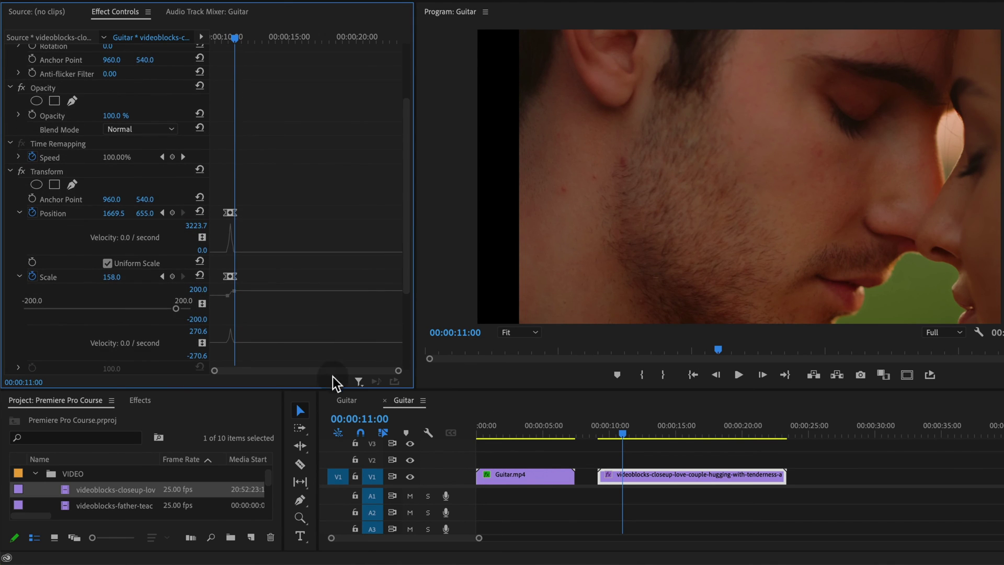
drag(399, 371, 353, 369)
click(148, 212)
key(Return)
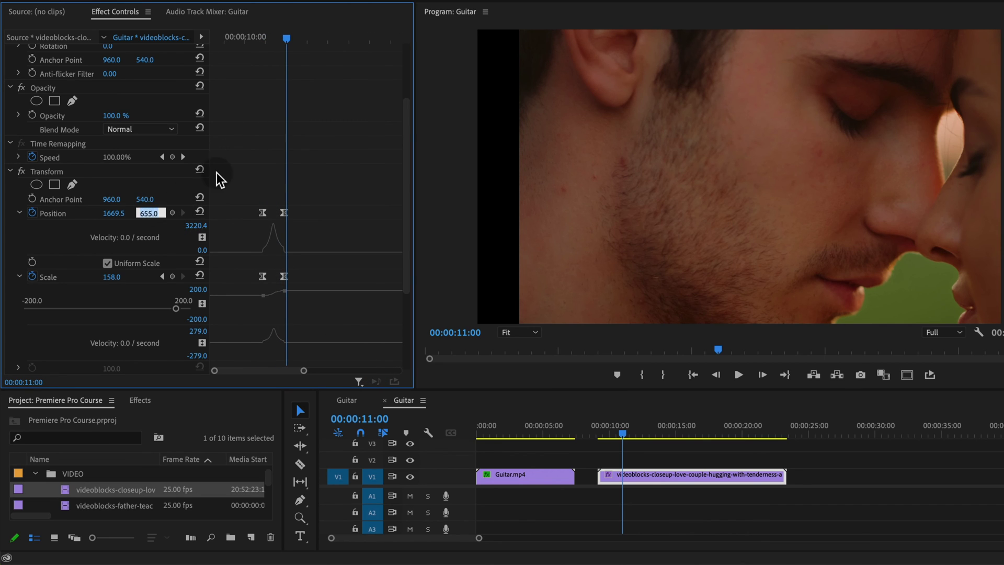
drag(209, 173, 241, 173)
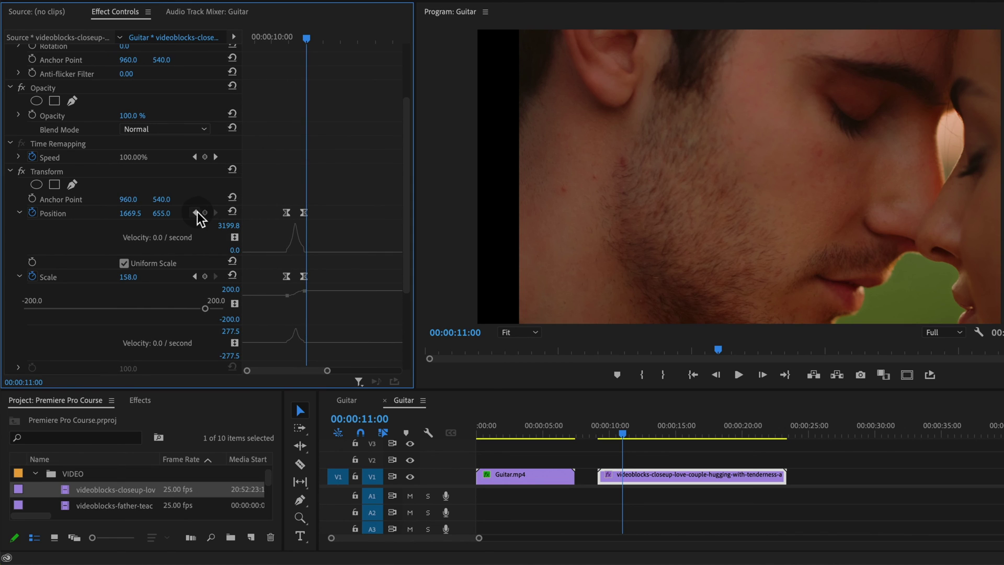
click(196, 212)
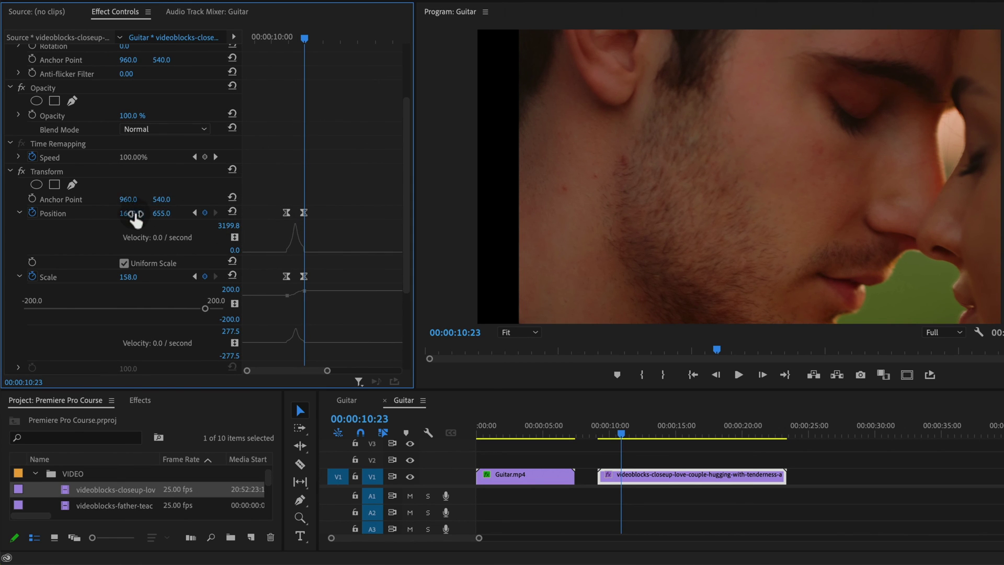
mouse_move(138, 220)
mouse_down()
mouse_move(157, 216)
mouse_move(144, 220)
mouse_up()
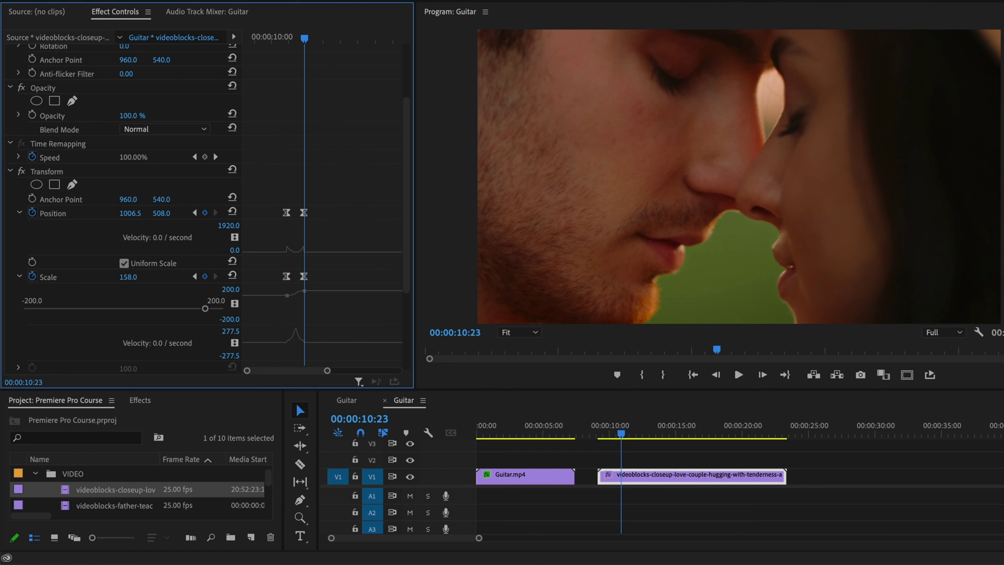
drag(131, 277, 119, 277)
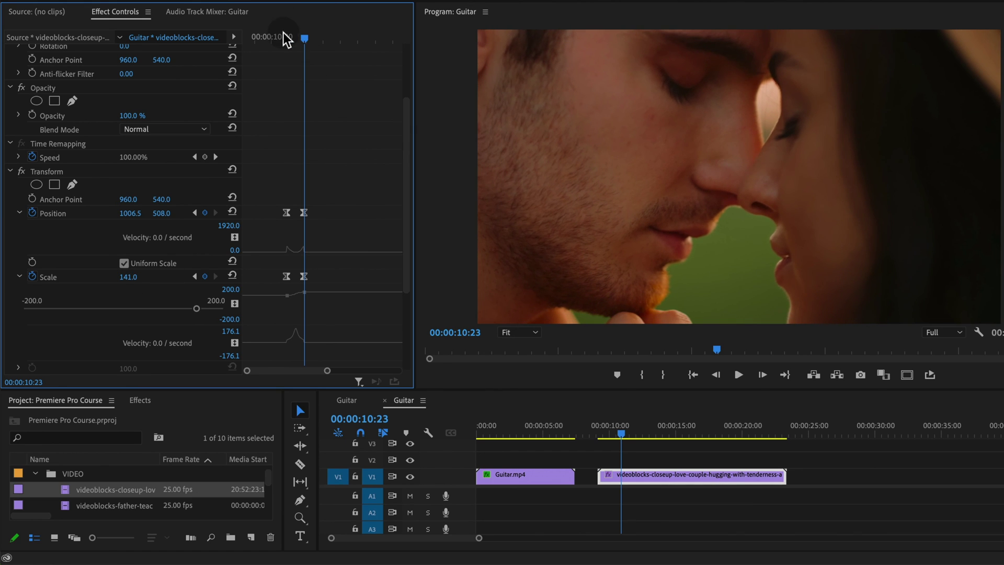
Play back the reframed couple punch-in several times from just before it starts
key(space)
key(space)
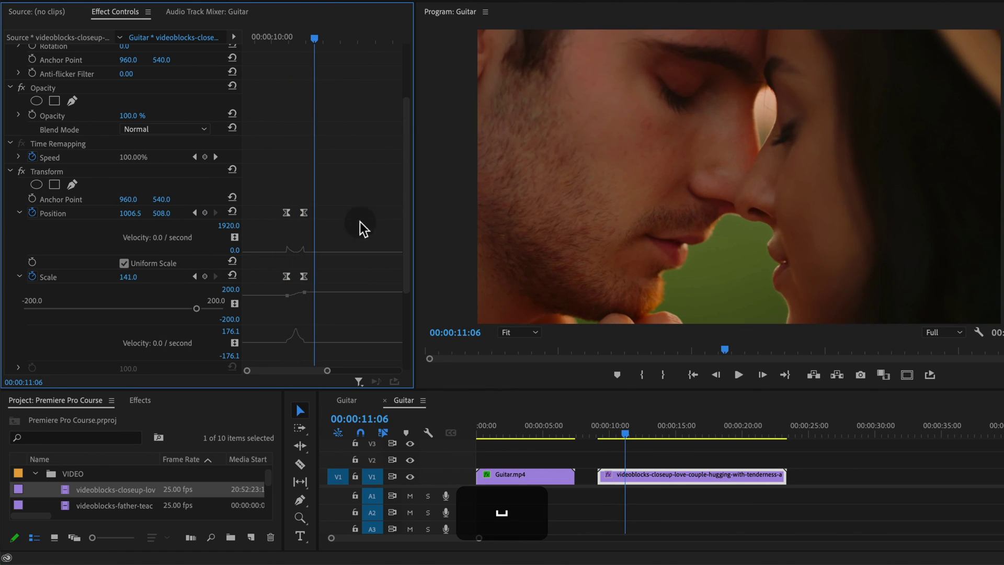
click(272, 40)
key(space)
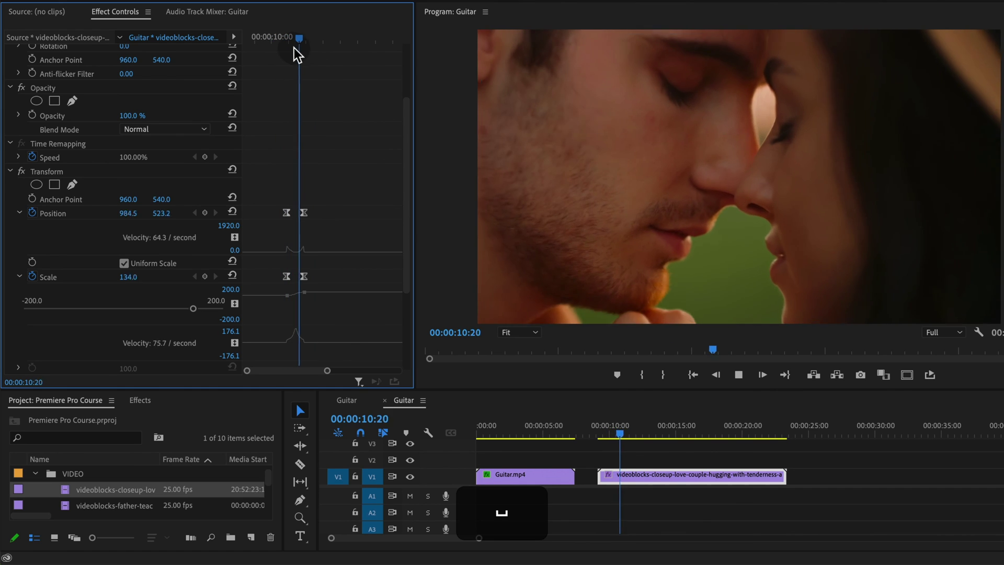
key(space)
click(291, 40)
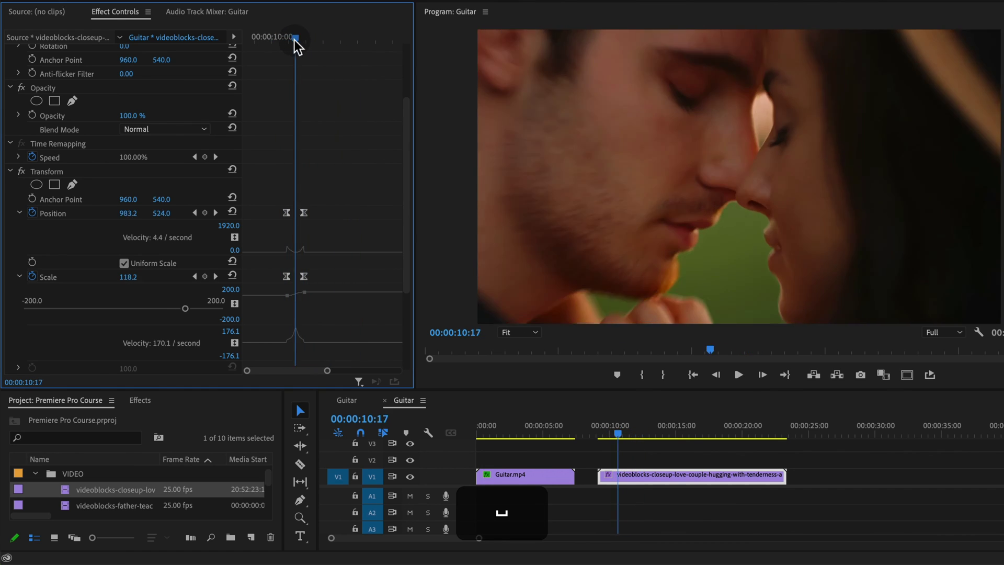
click(276, 41)
key(space)
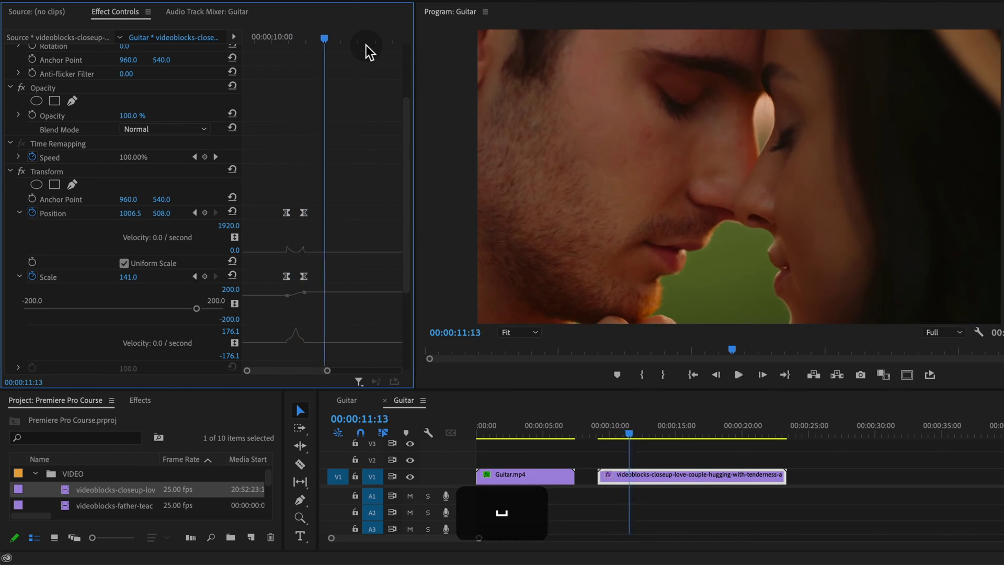
click(275, 38)
key(space)
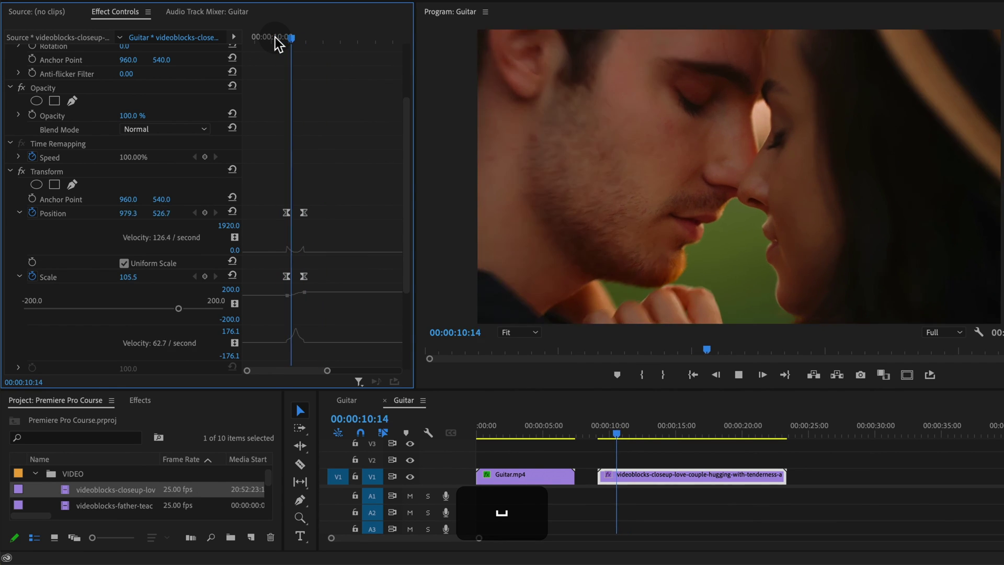
key(space)
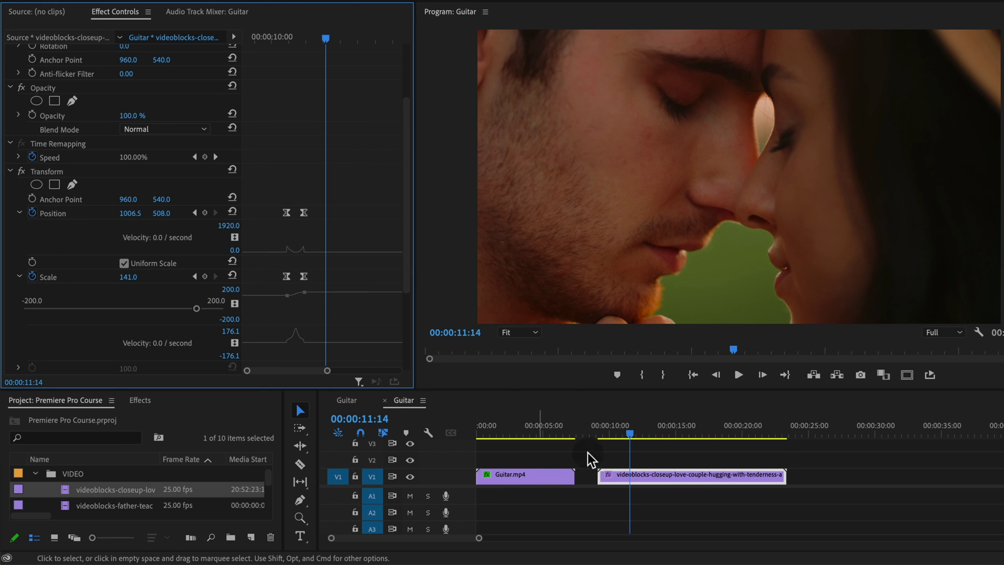
click(755, 447)
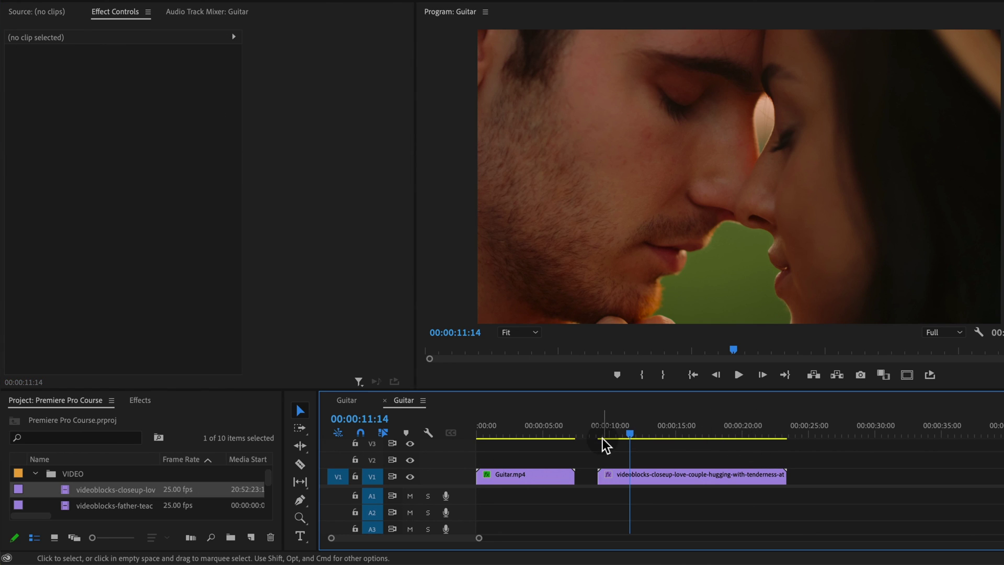
drag(602, 438, 583, 431)
drag(515, 426, 453, 425)
key(space)
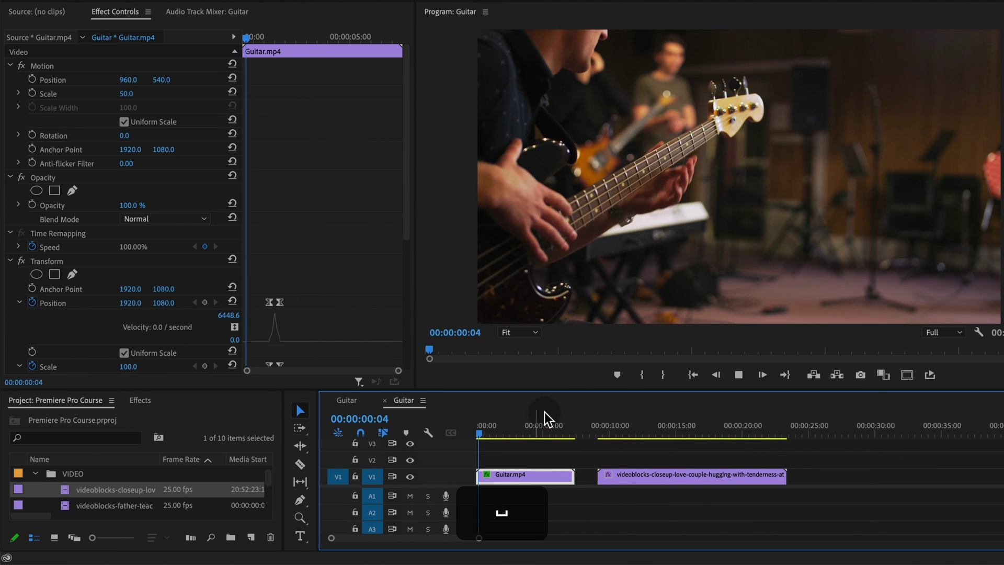